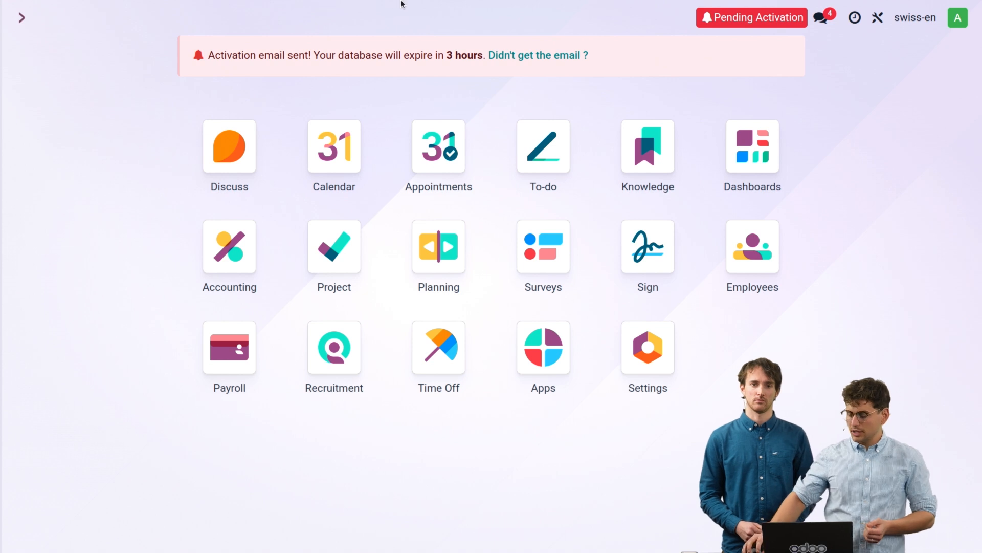
# Search the installable apps for the Swiss localization modules with "l10n_ch".
pyautogui.click(559, 343)
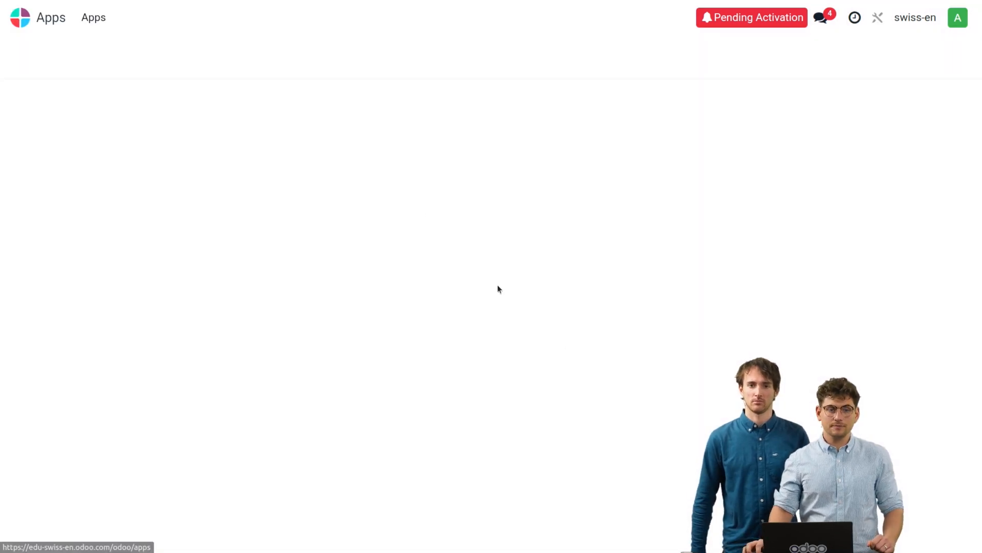
pyautogui.click(419, 54)
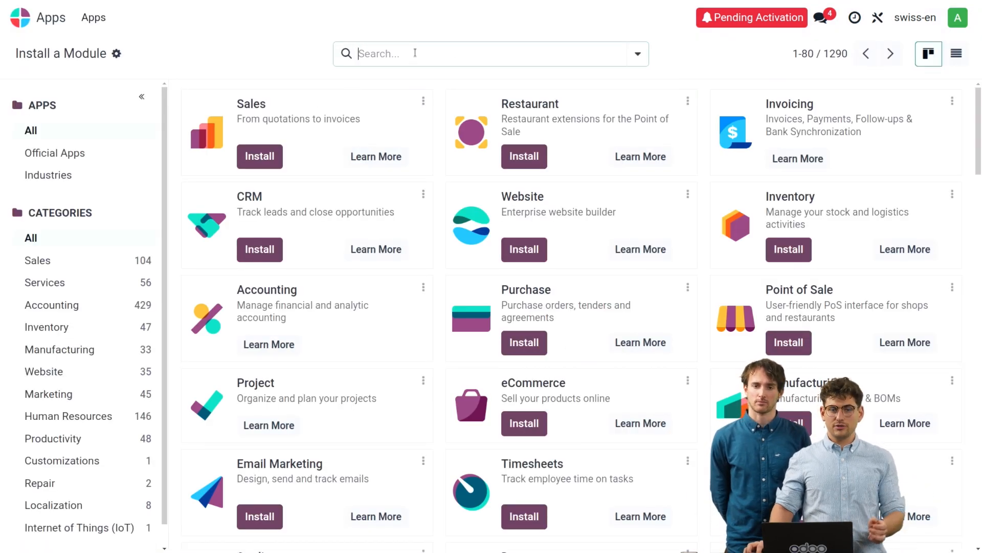
pyautogui.write('l')
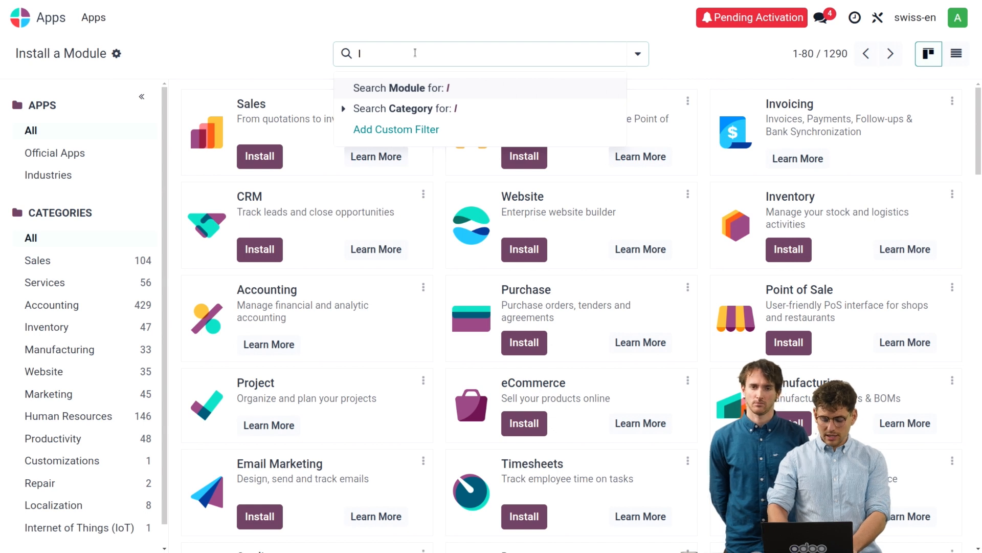
pyautogui.write('10n_ch')
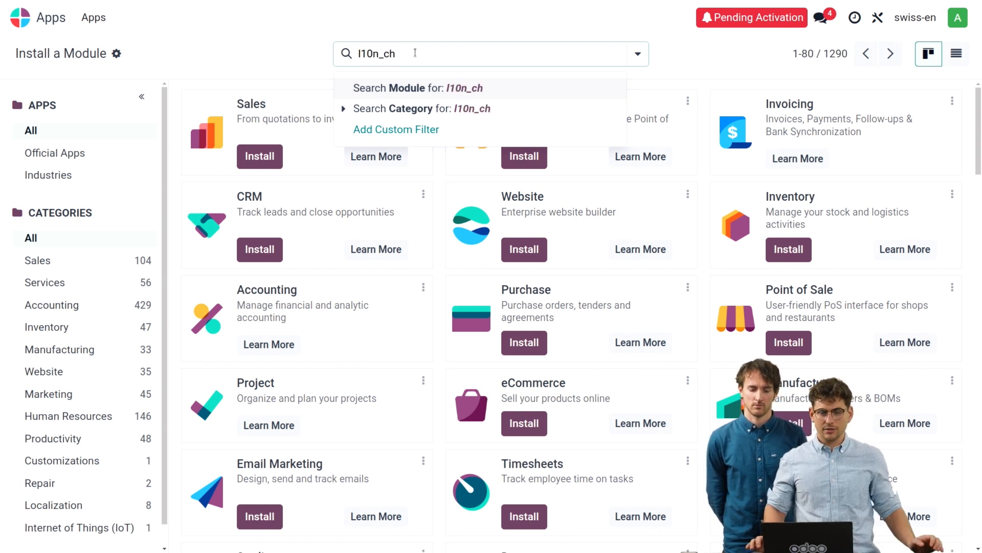
pyautogui.press('Return')
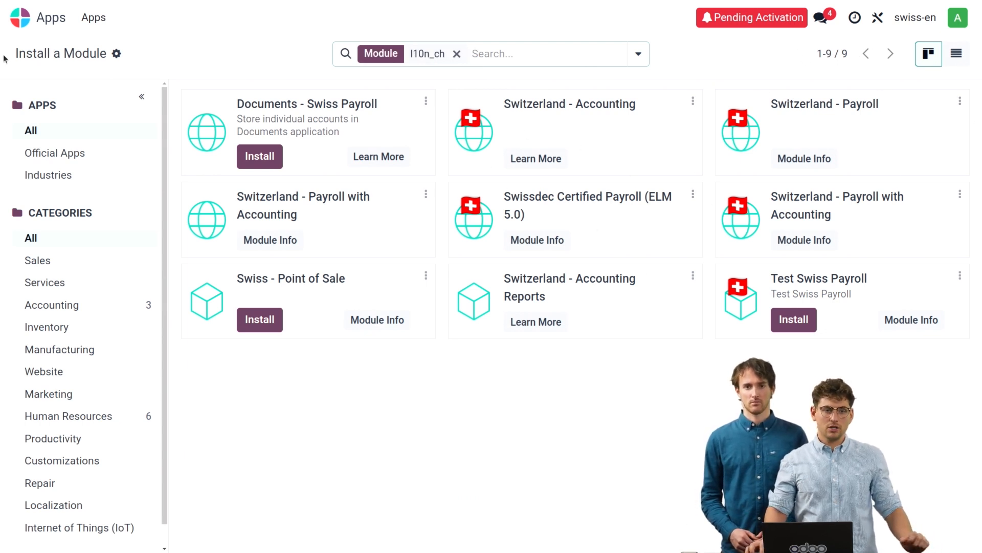
# Open the AK Luzern Wirtschaft Arbeit Soziales (WAS) record in Payroll's AVS/AC insurances and review its details and contribution rates.
pyautogui.click(18, 23)
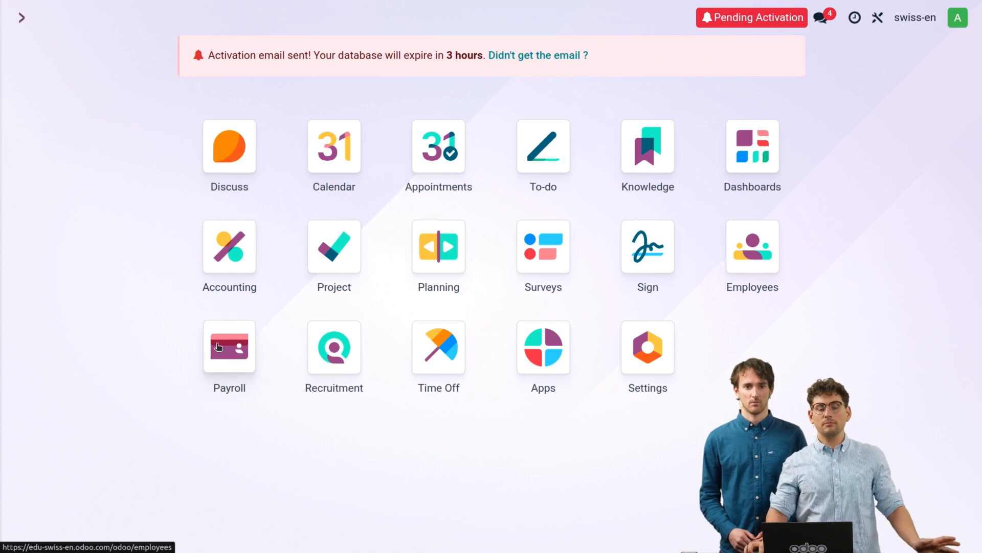
pyautogui.click(219, 345)
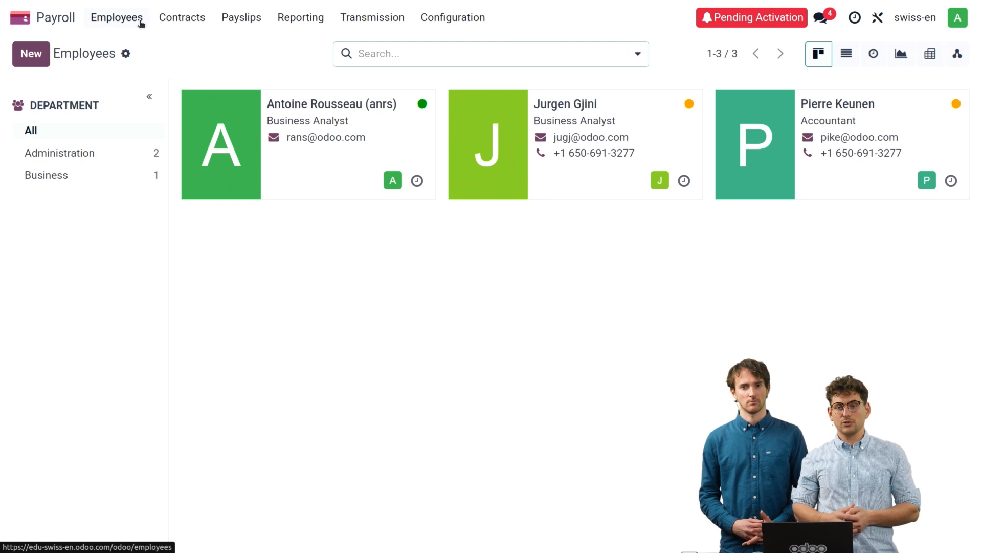
pyautogui.click(445, 19)
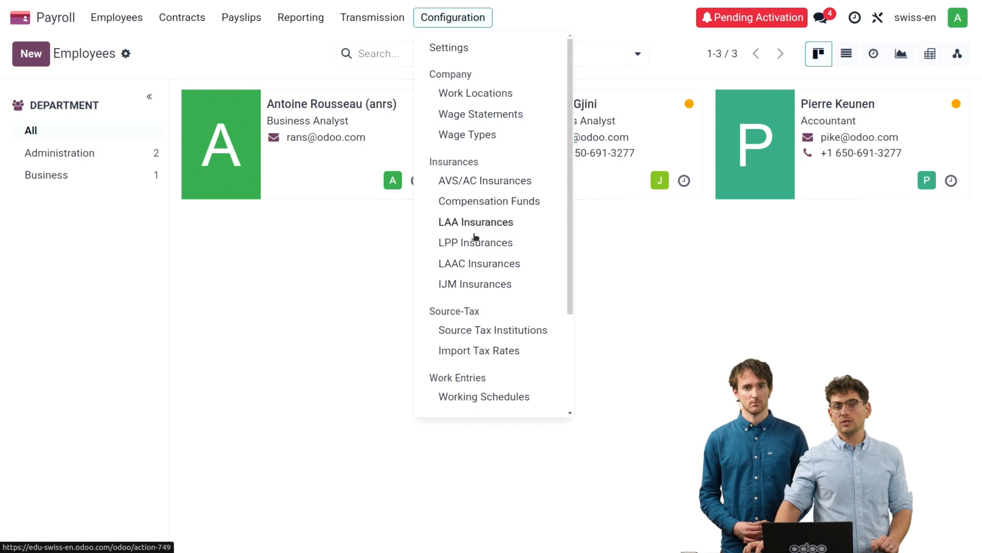
pyautogui.click(463, 184)
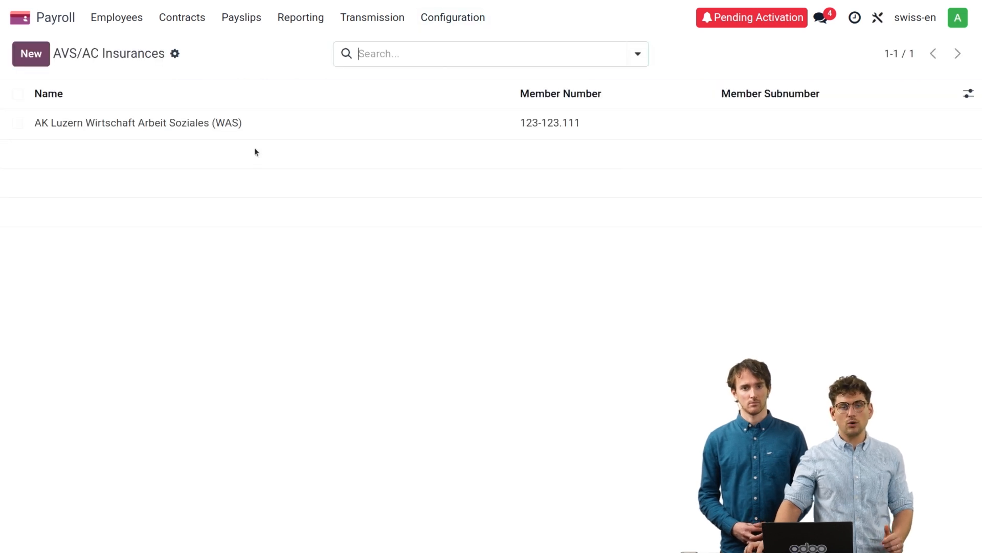
pyautogui.click(254, 124)
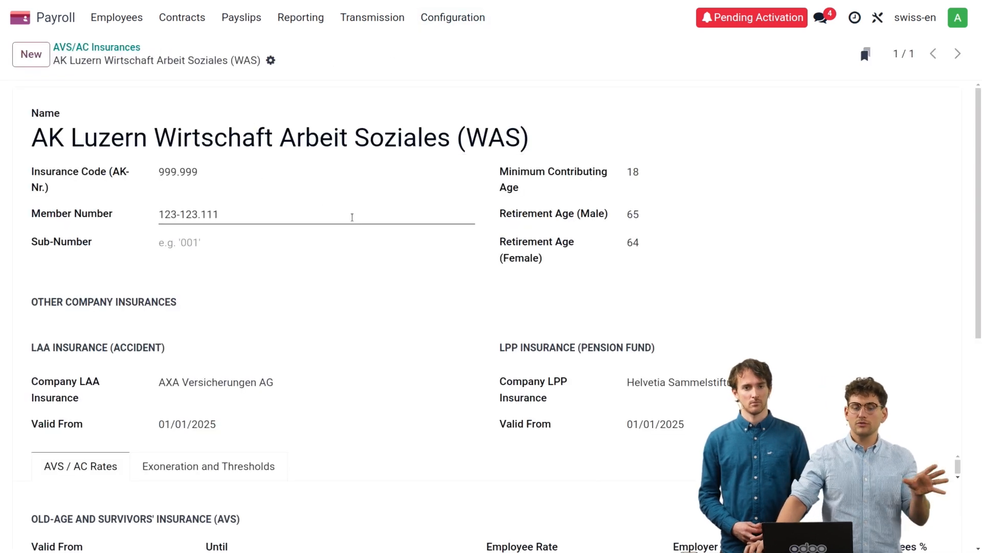
pyautogui.scroll(-3, 505, 244)
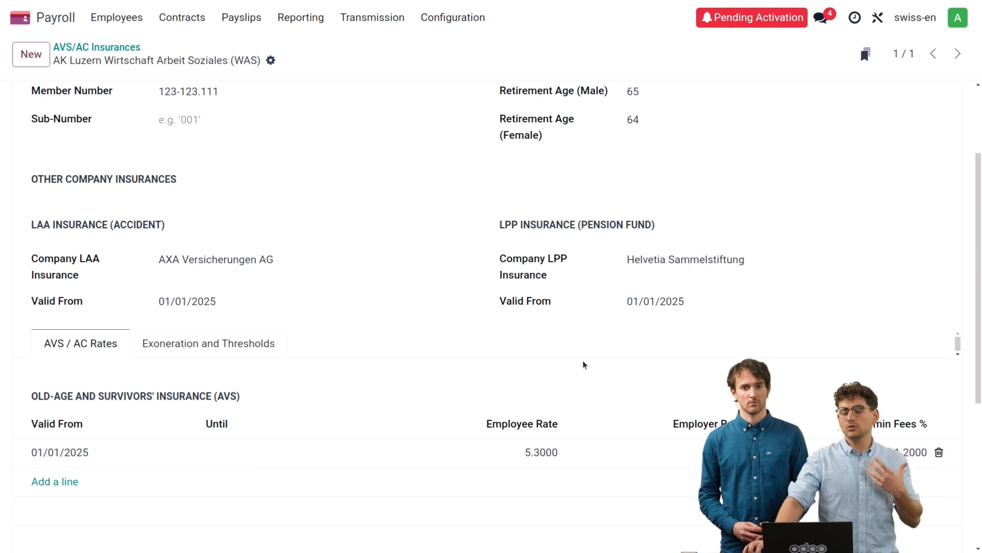
pyautogui.scroll(3, 563, 372)
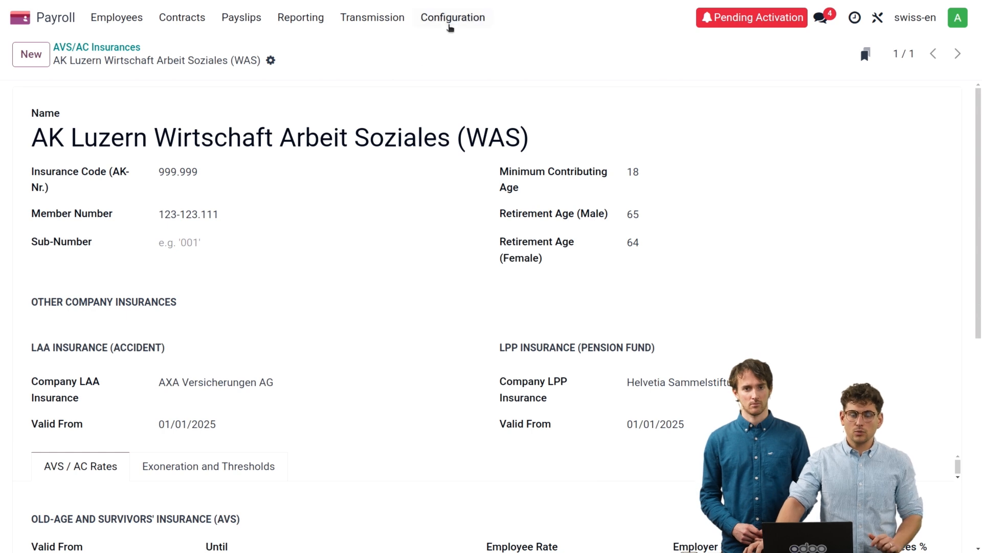
# Open the swiss-en work location in the Payroll company configuration.
pyautogui.click(450, 21)
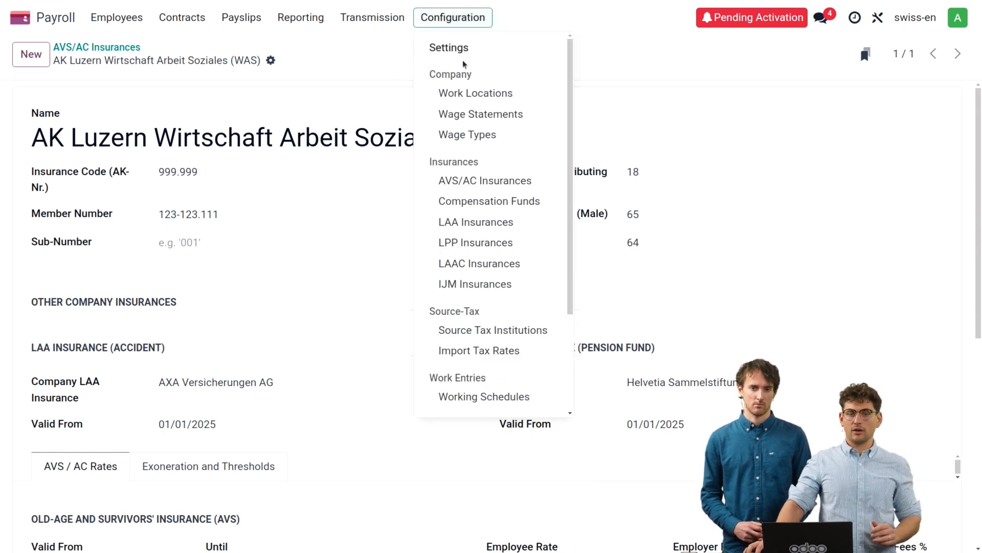
pyautogui.click(461, 93)
pyautogui.click(232, 123)
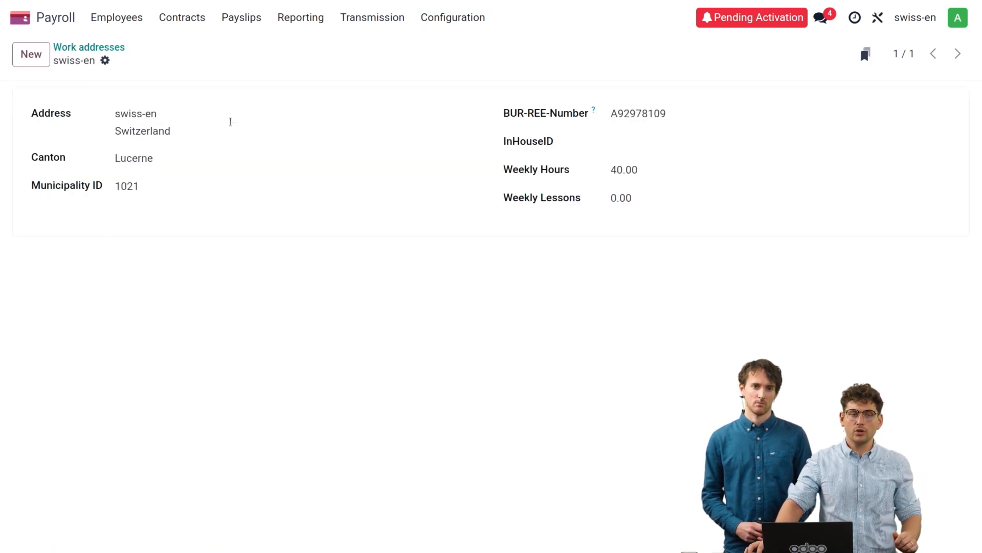
# Open the Company Profile wage statement and review its transportation, meal, car and expense policies.
pyautogui.click(450, 22)
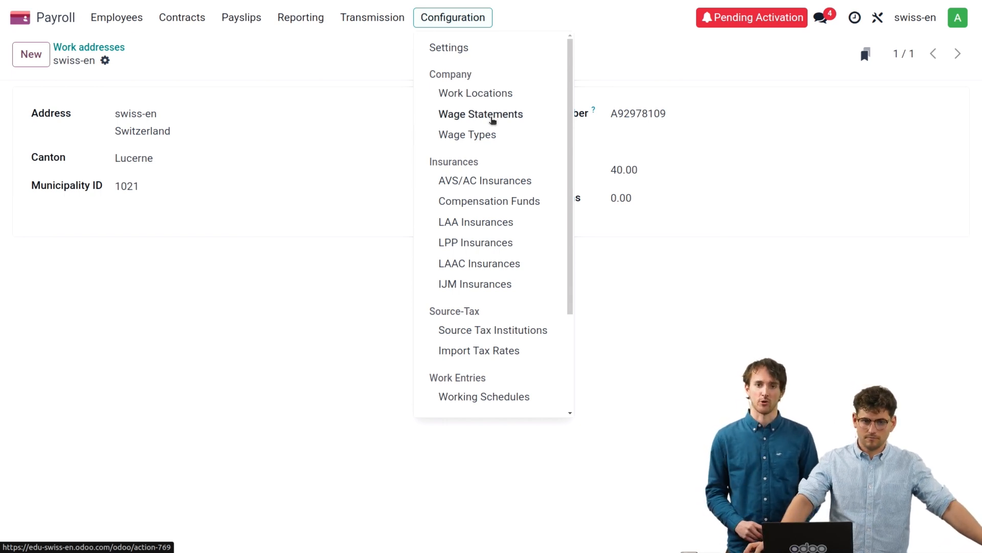
pyautogui.click(492, 115)
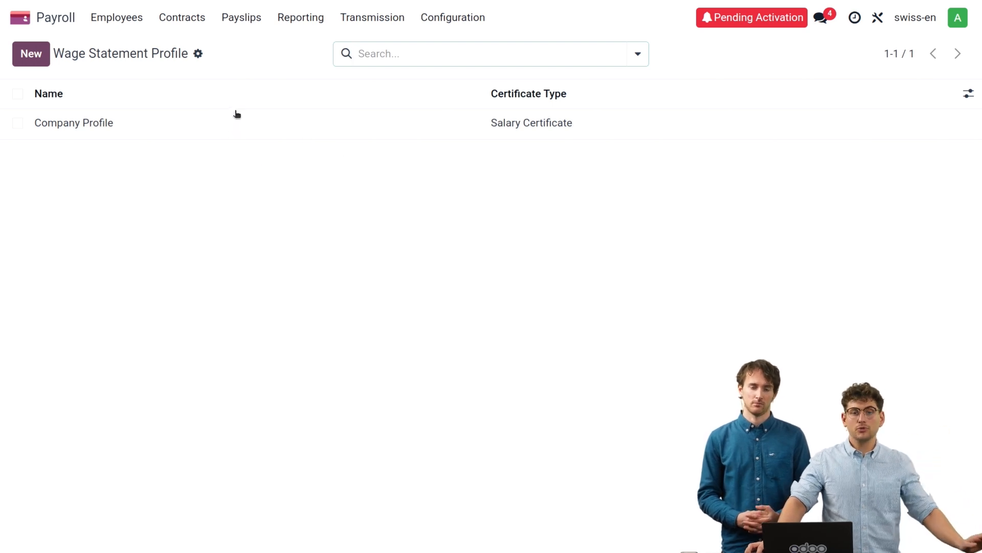
pyautogui.click(243, 128)
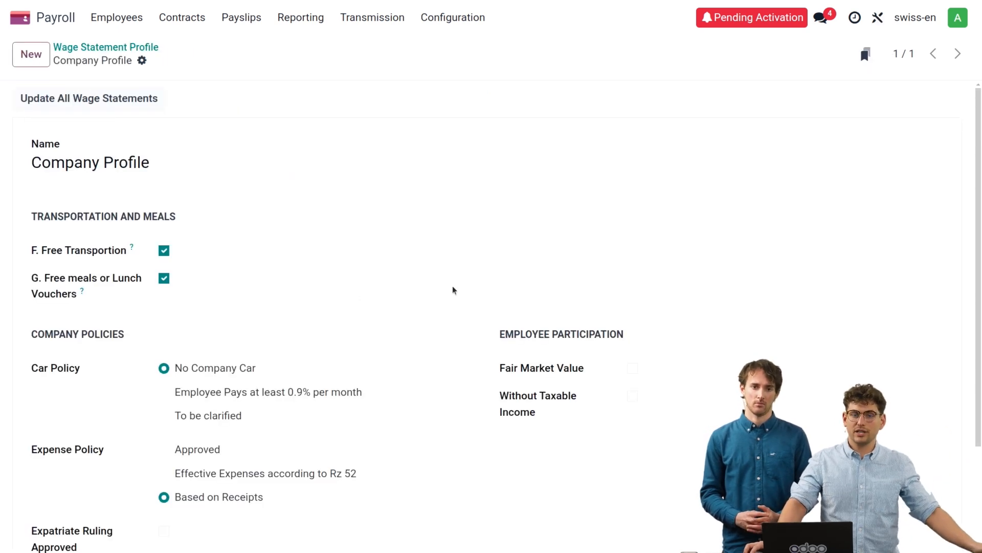
pyautogui.scroll(-3, 452, 289)
pyautogui.scroll(3, 453, 290)
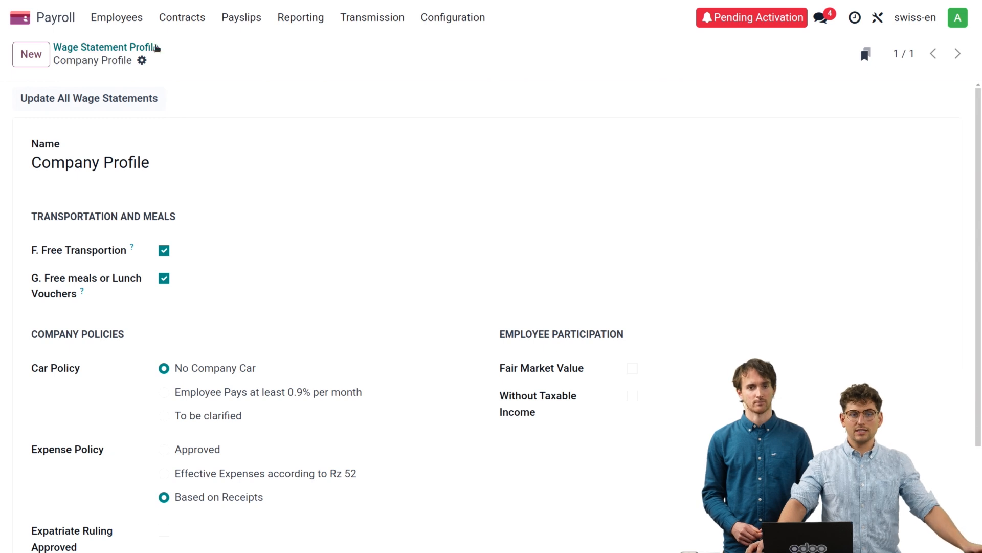
# Open the Accountant's employee record and review the personal information and residence status.
pyautogui.click(123, 17)
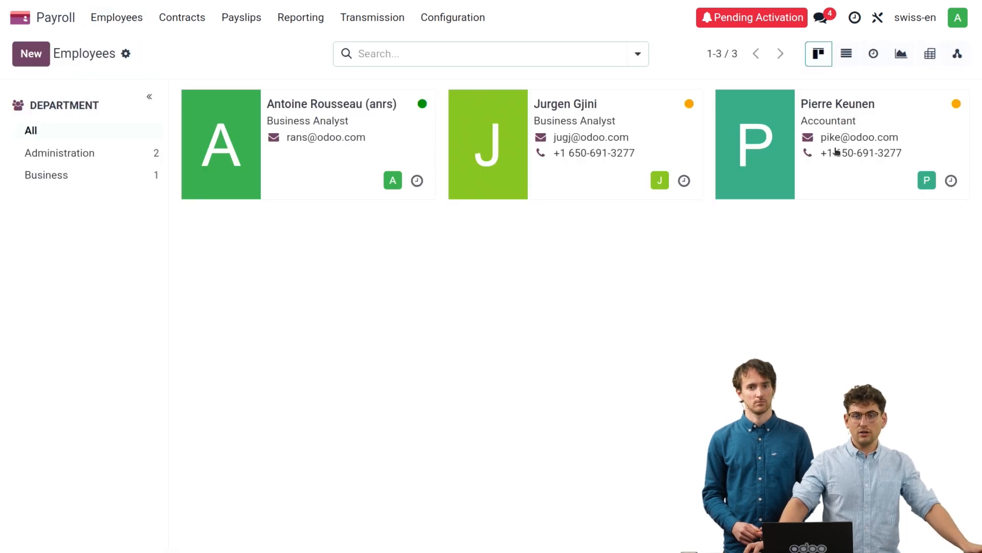
pyautogui.click(717, 134)
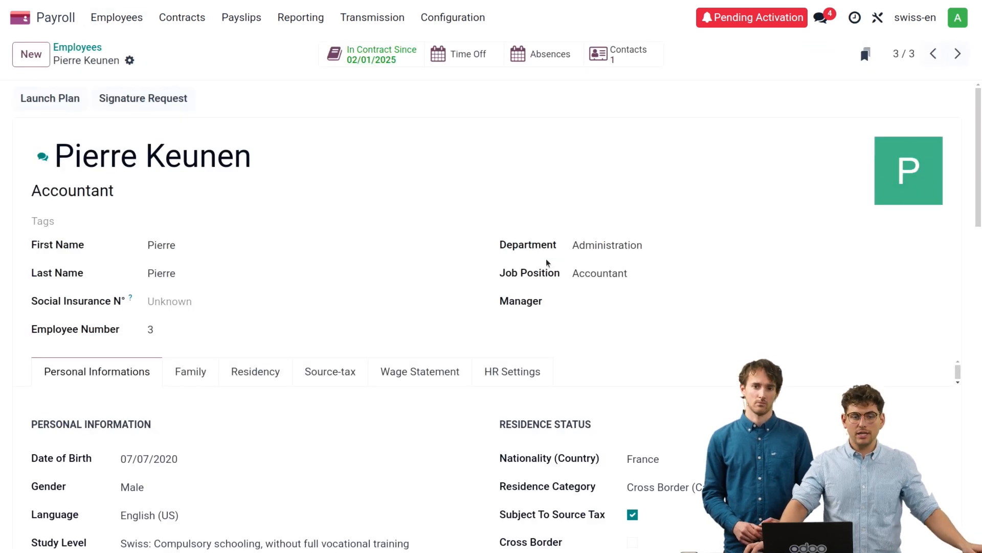
pyautogui.scroll(-4, 546, 263)
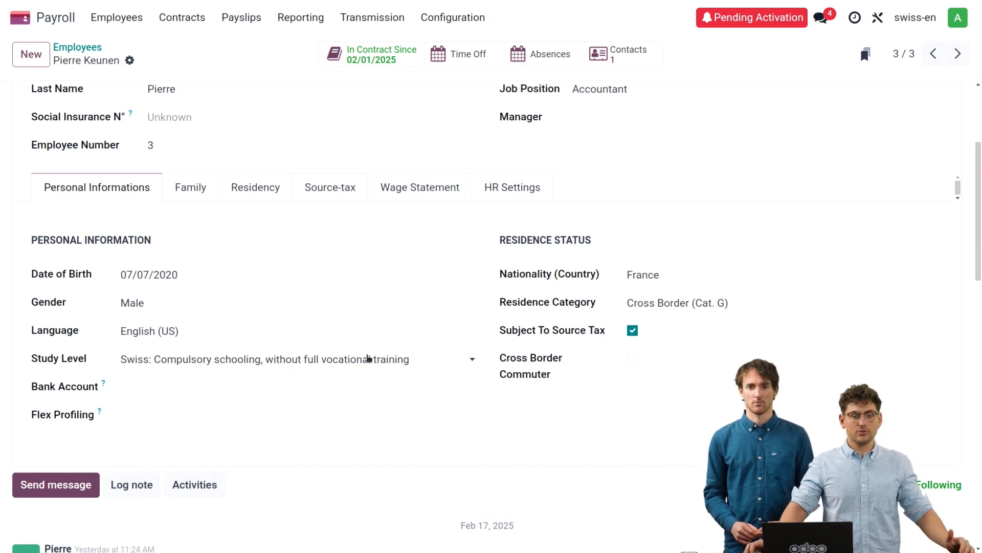
pyautogui.scroll(4, 373, 358)
# Review the Accountant's family status and residency details in the employee record.
pyautogui.click(174, 372)
pyautogui.scroll(-3, 297, 302)
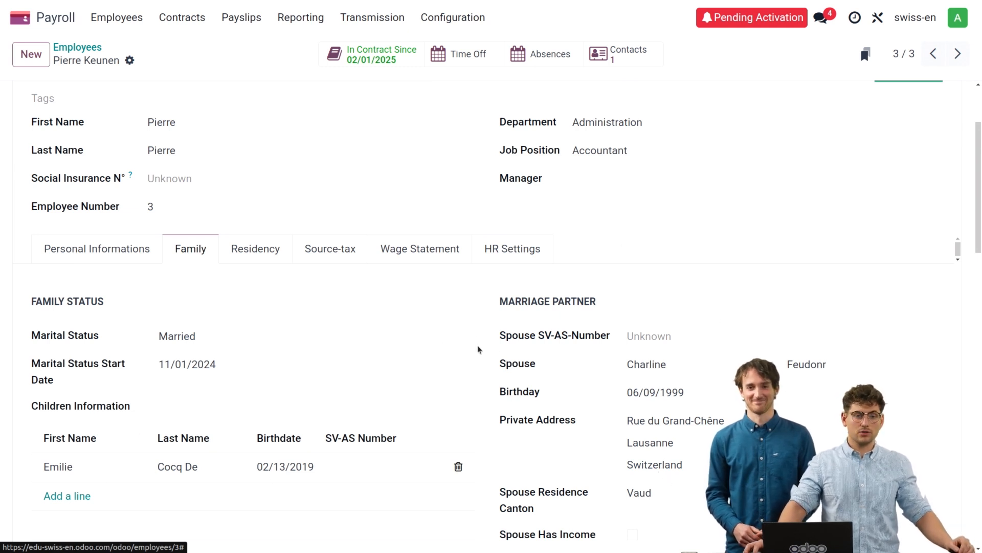
pyautogui.click(271, 255)
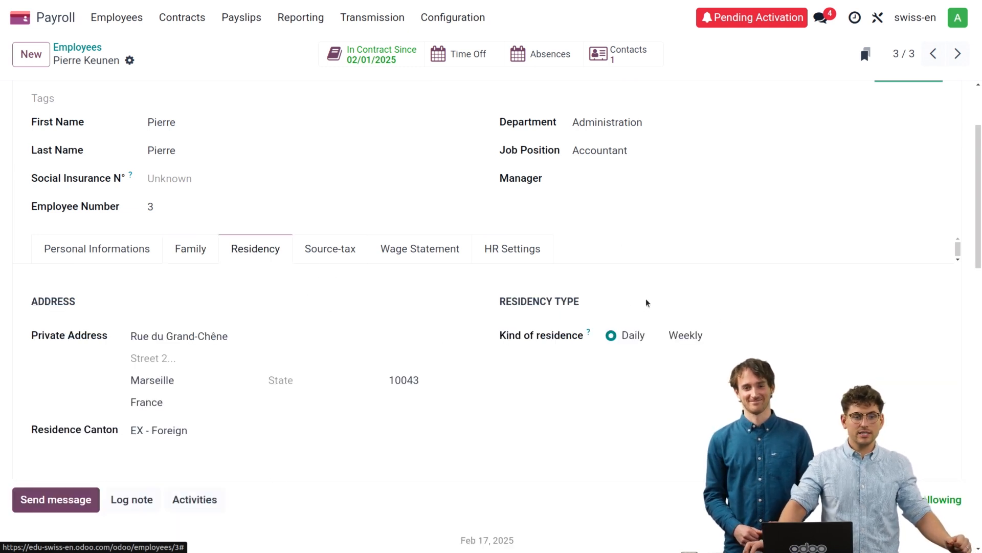
pyautogui.scroll(-1, 647, 302)
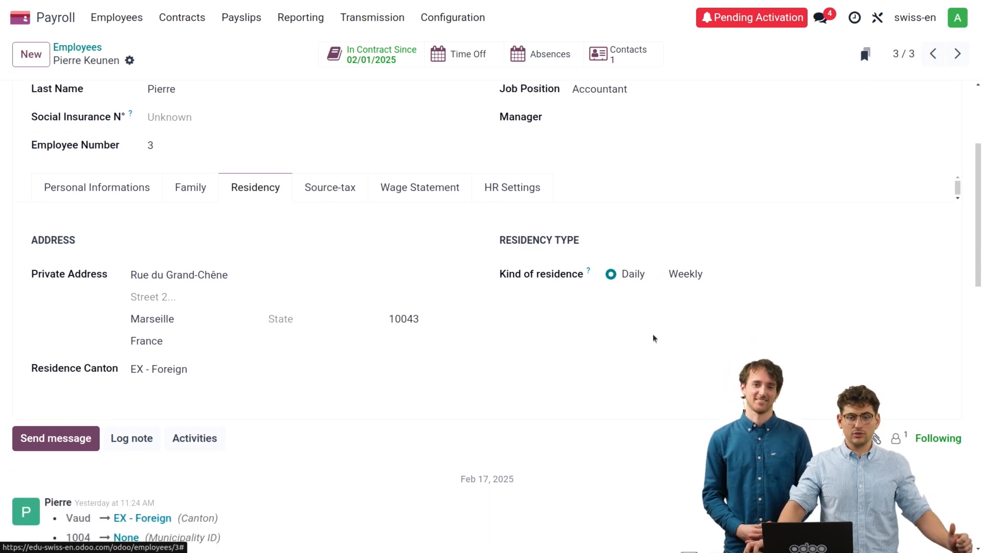
# Review the Accountant's source-tax settings and wage statement entries in the employee record.
pyautogui.click(324, 198)
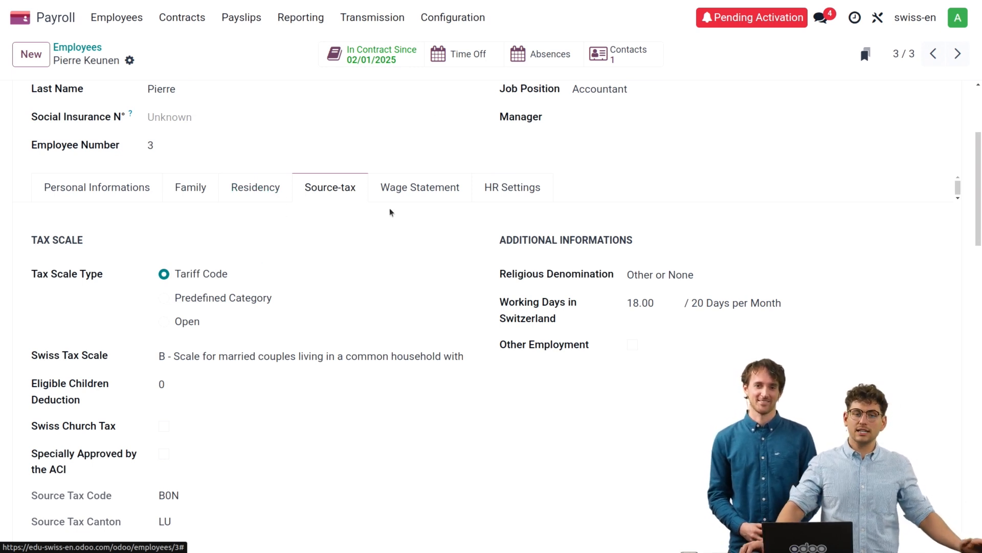
pyautogui.scroll(-5, 219, 258)
pyautogui.scroll(6, 419, 303)
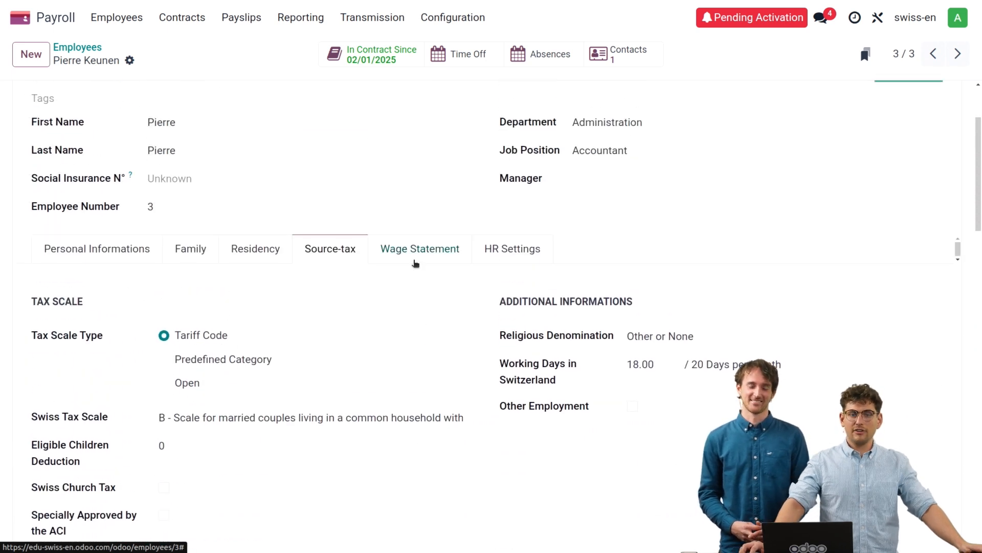
pyautogui.click(416, 263)
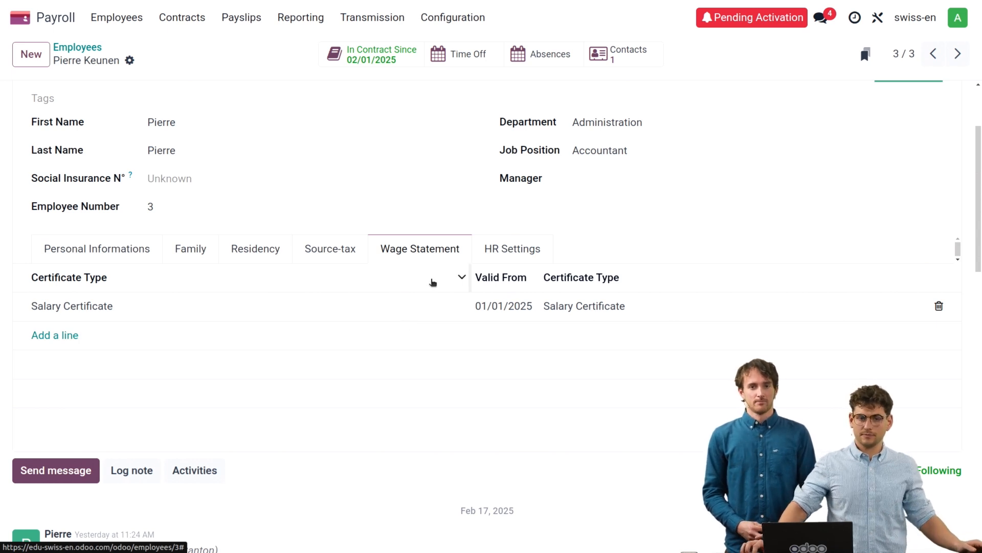
pyautogui.scroll(3, 447, 295)
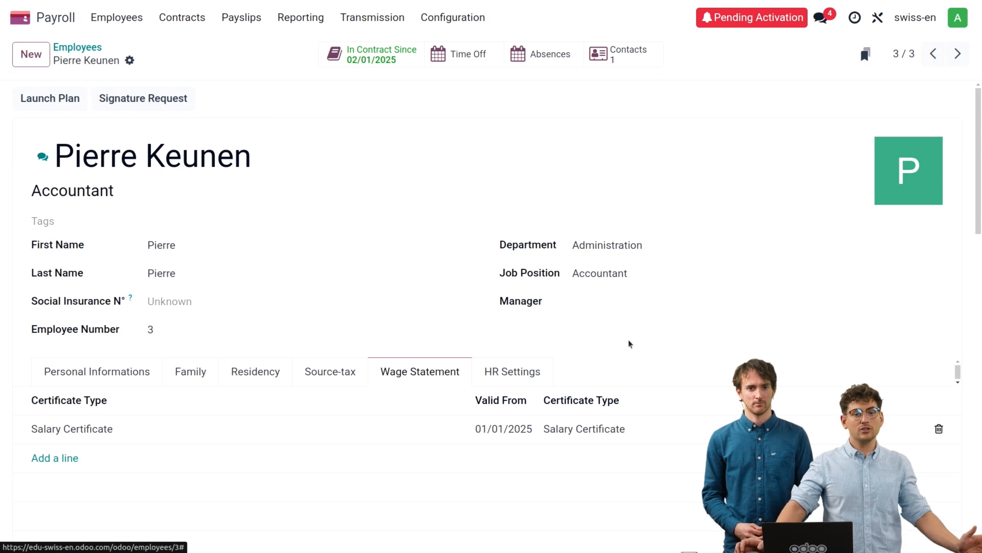
# Open the Accountant's running contract and set the monthly wage to CHF 10,000.
pyautogui.click(373, 55)
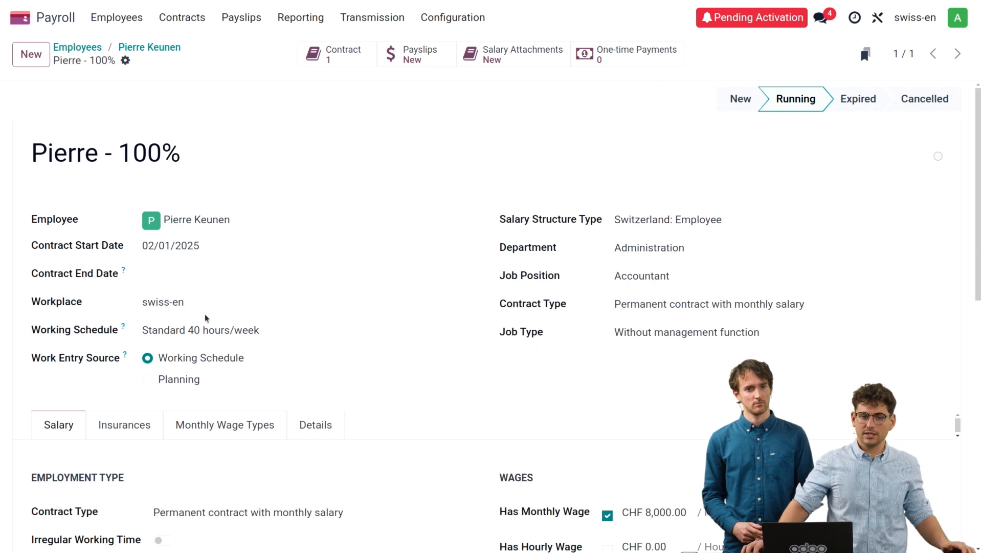
pyautogui.scroll(-2, 215, 313)
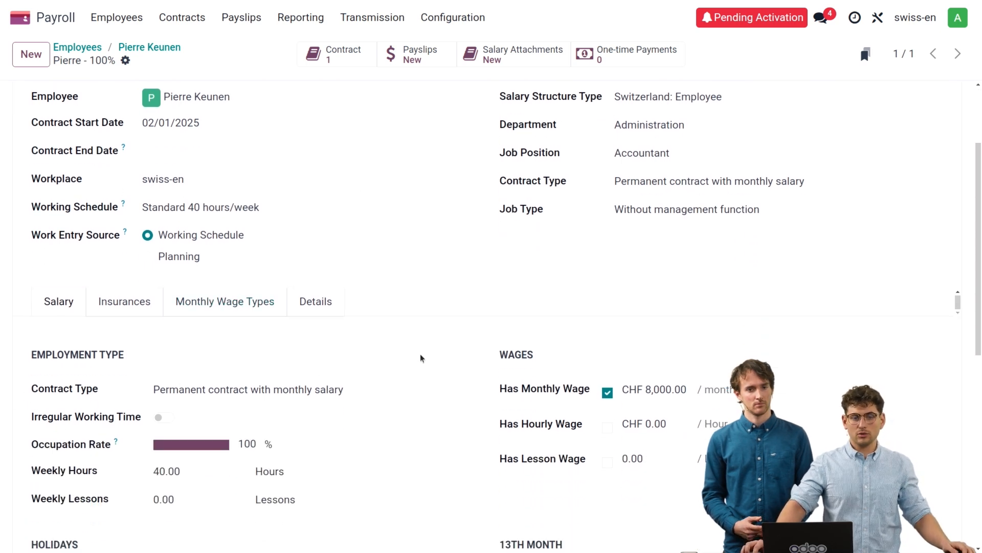
pyautogui.scroll(-2, 162, 353)
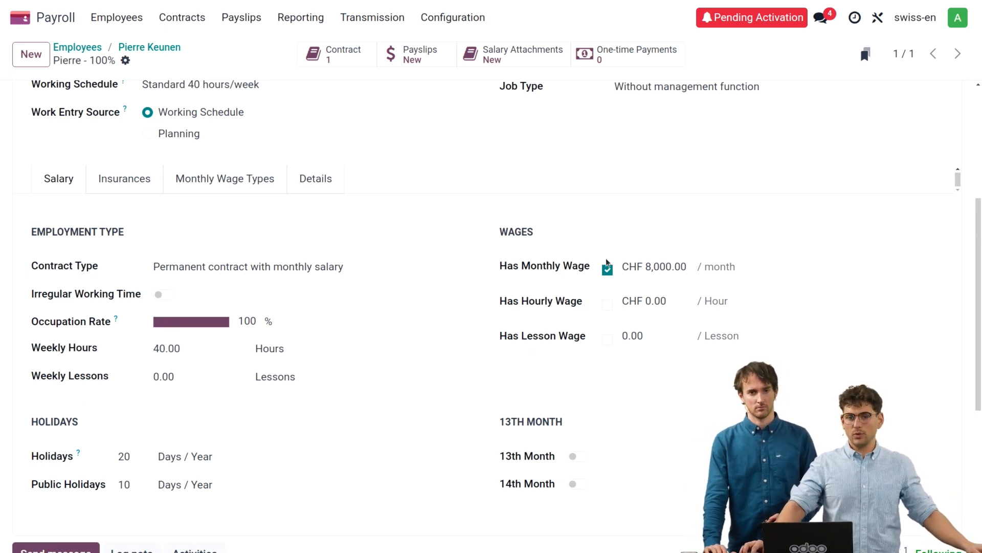
pyautogui.click(649, 267)
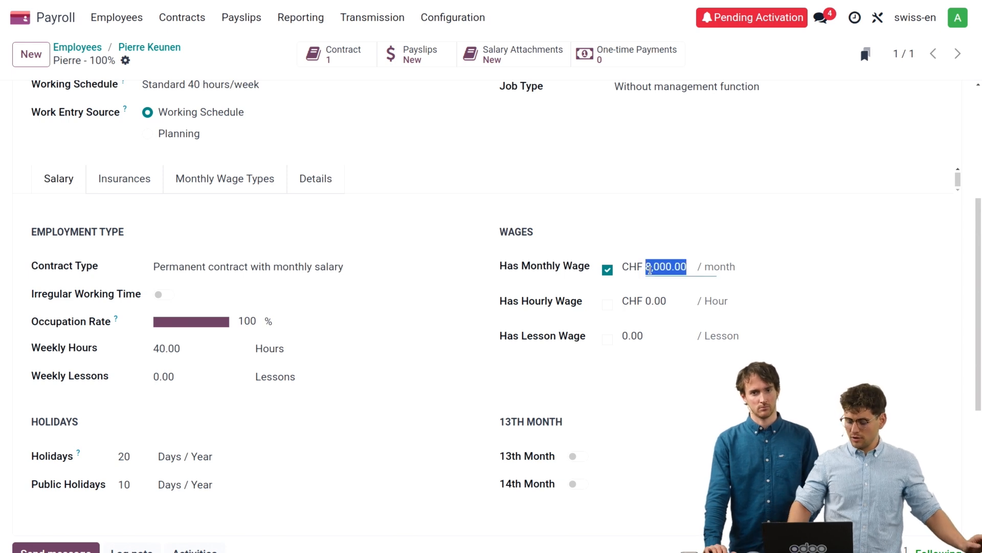
pyautogui.write('10')
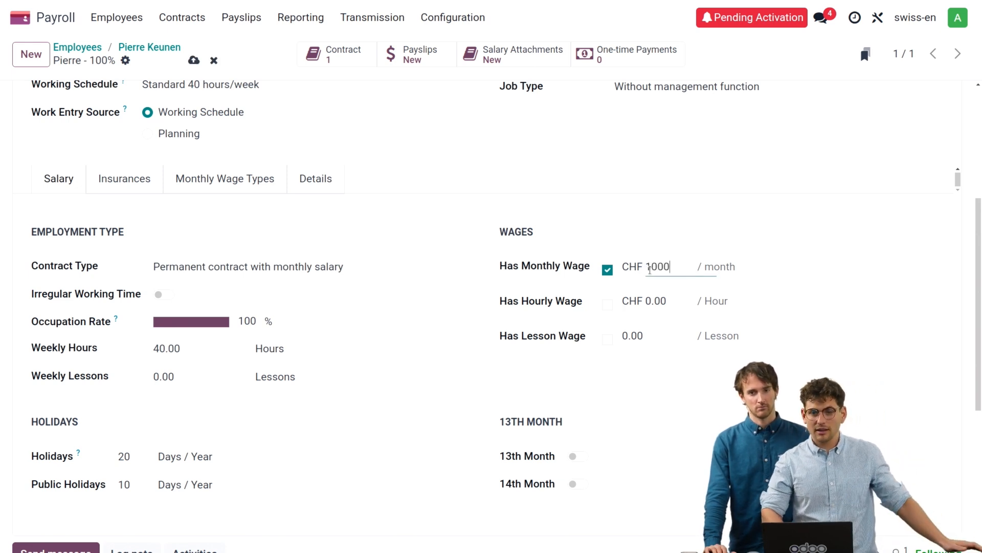
pyautogui.click(845, 289)
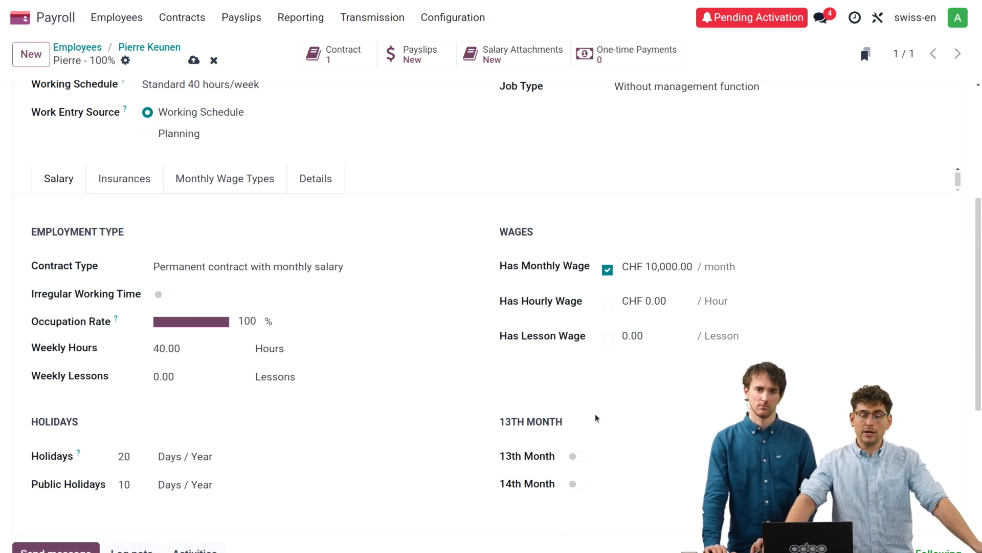
pyautogui.scroll(4, 536, 421)
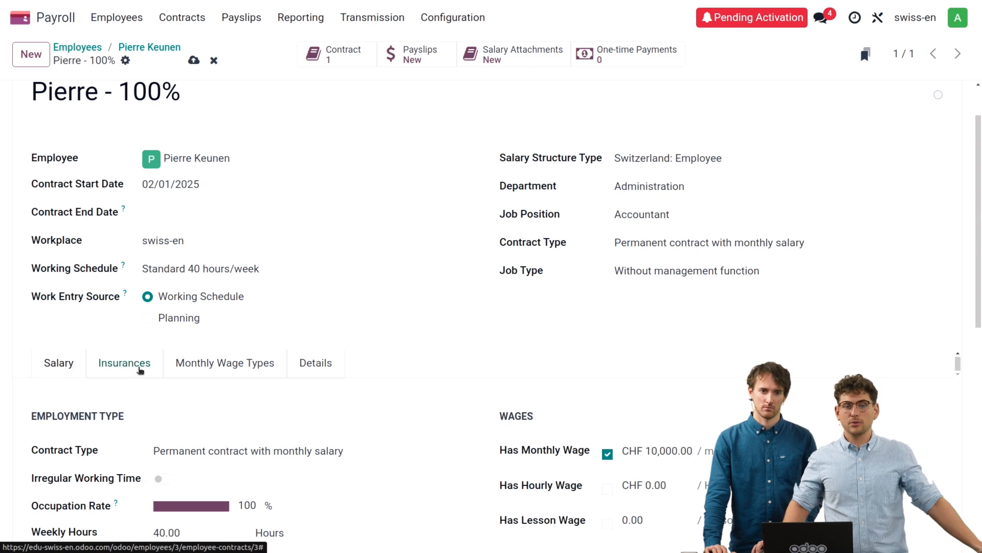
# Review the social, accident, additional and LPP insurance settings in the Accountant's contract.
pyautogui.click(136, 367)
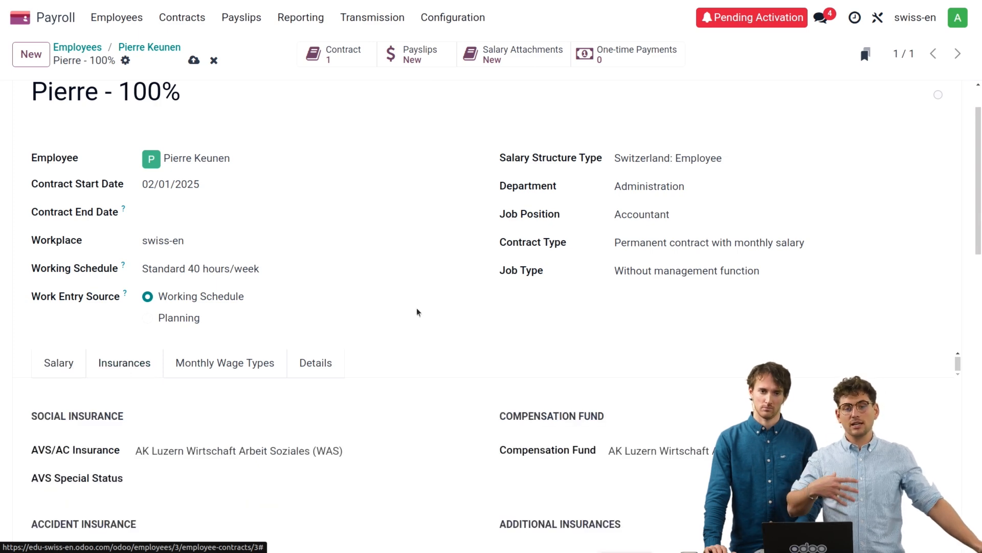
pyautogui.scroll(-4, 358, 348)
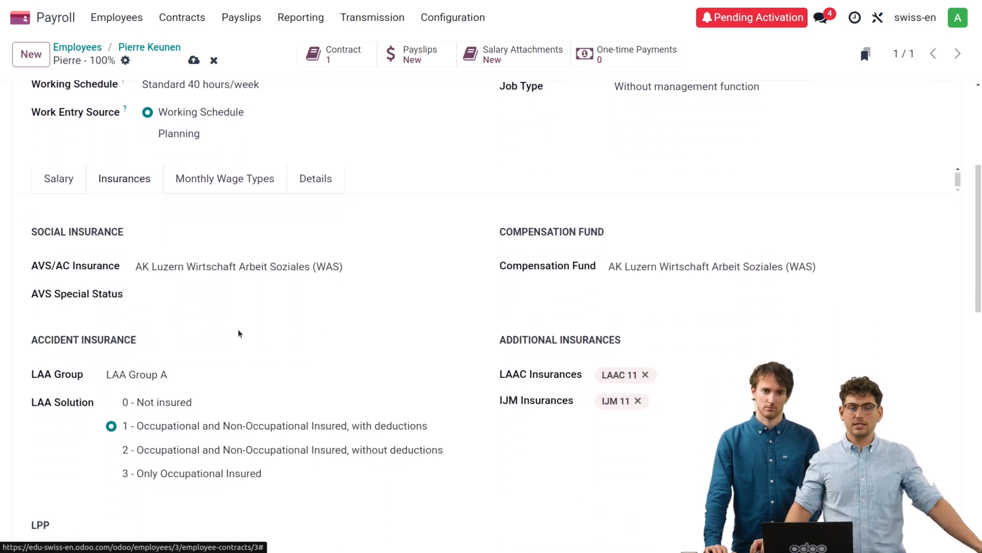
pyautogui.click(241, 295)
pyautogui.click(321, 266)
pyautogui.click(362, 266)
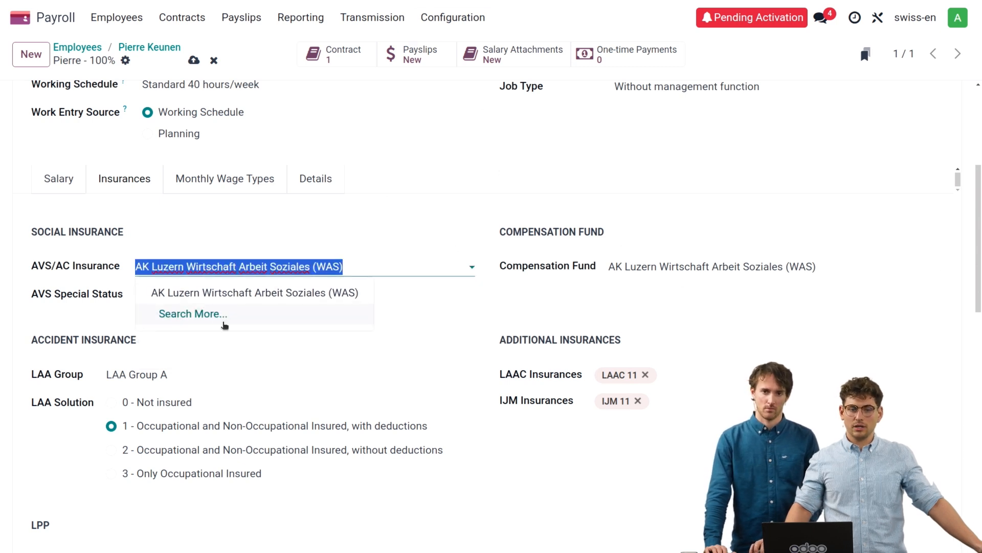
pyautogui.scroll(-3, 358, 297)
pyautogui.scroll(-1, 290, 128)
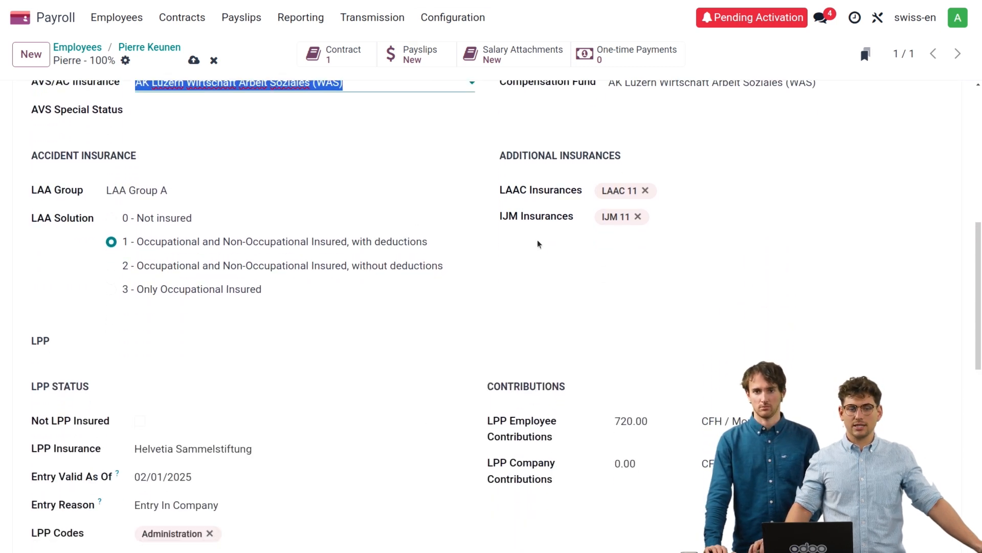
pyautogui.scroll(-1, 538, 247)
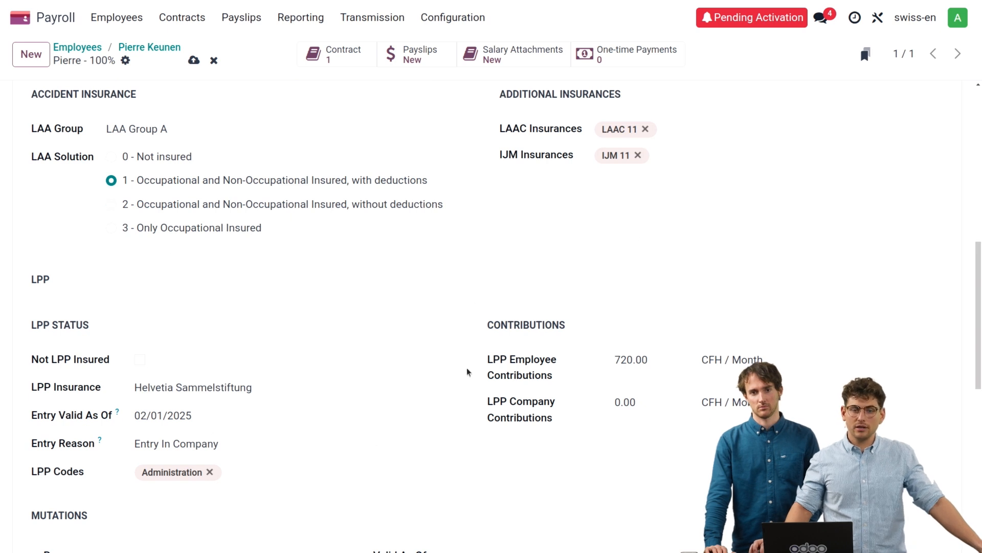
pyautogui.scroll(-2, 394, 332)
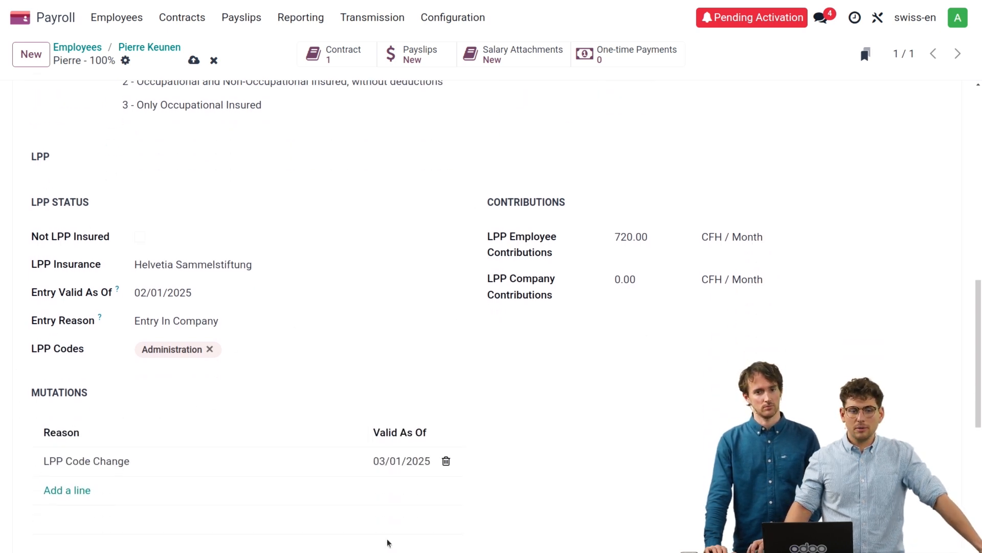
pyautogui.scroll(5, 443, 342)
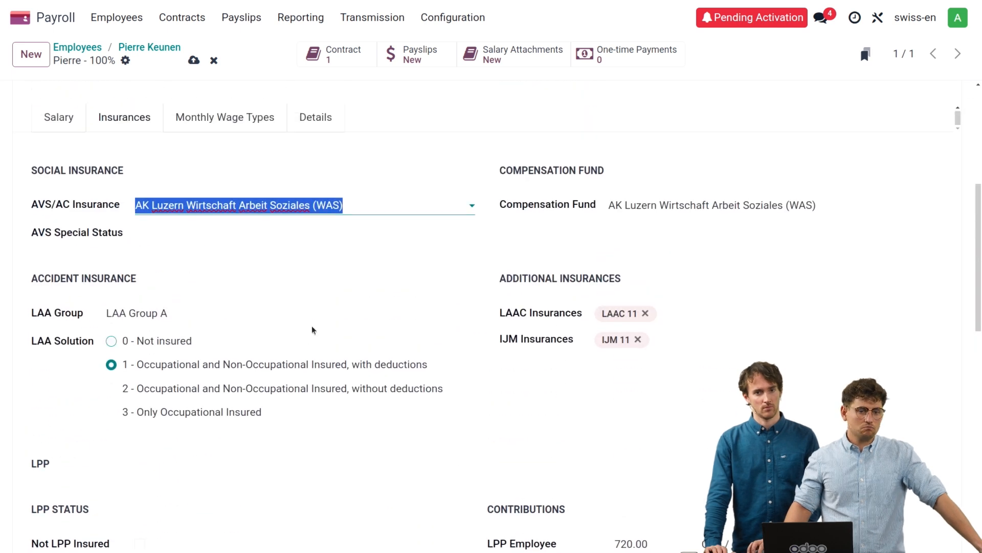
pyautogui.scroll(2, 426, 323)
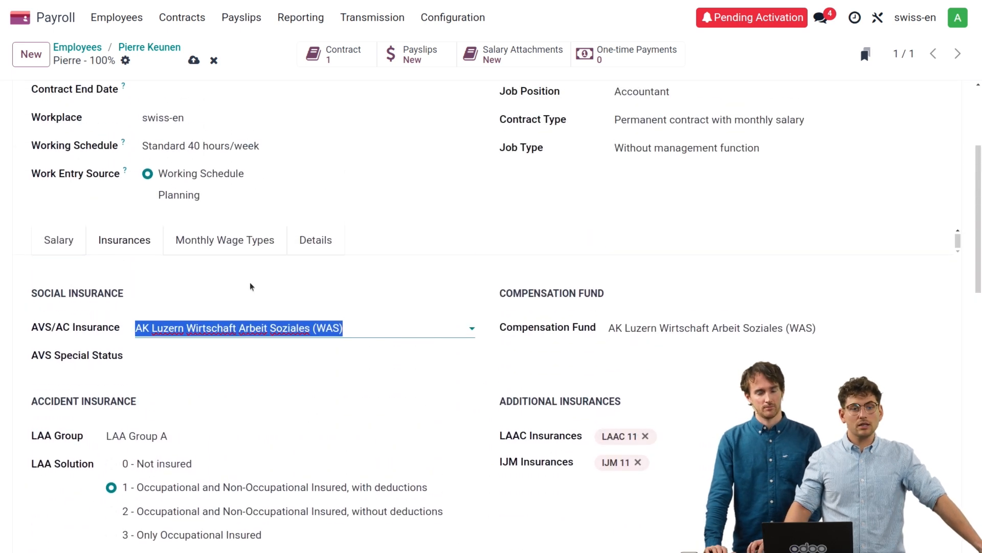
# Add the monthly wage type (5400) General AVS Deduction in % at 0.52% to the Accountant's contract and save it.
pyautogui.click(233, 244)
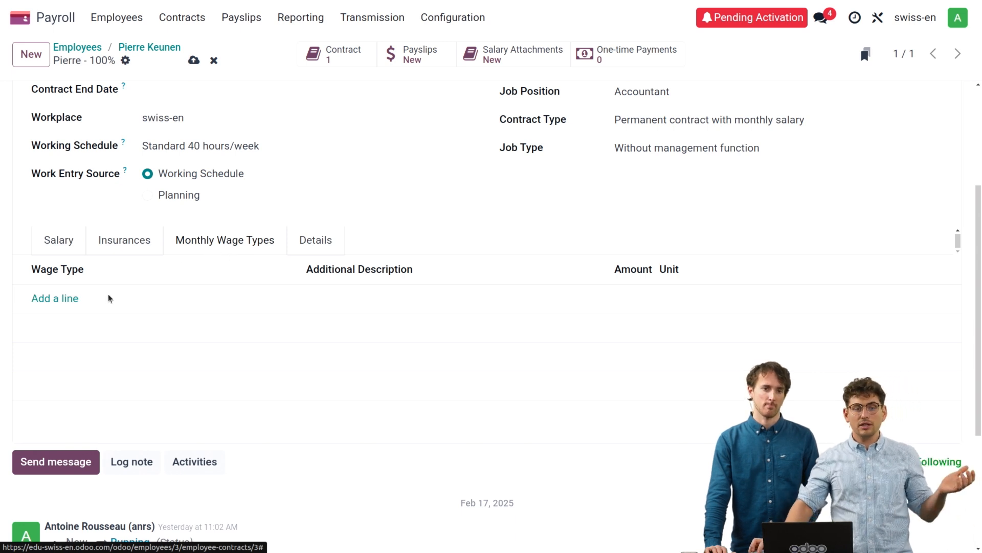
pyautogui.click(67, 299)
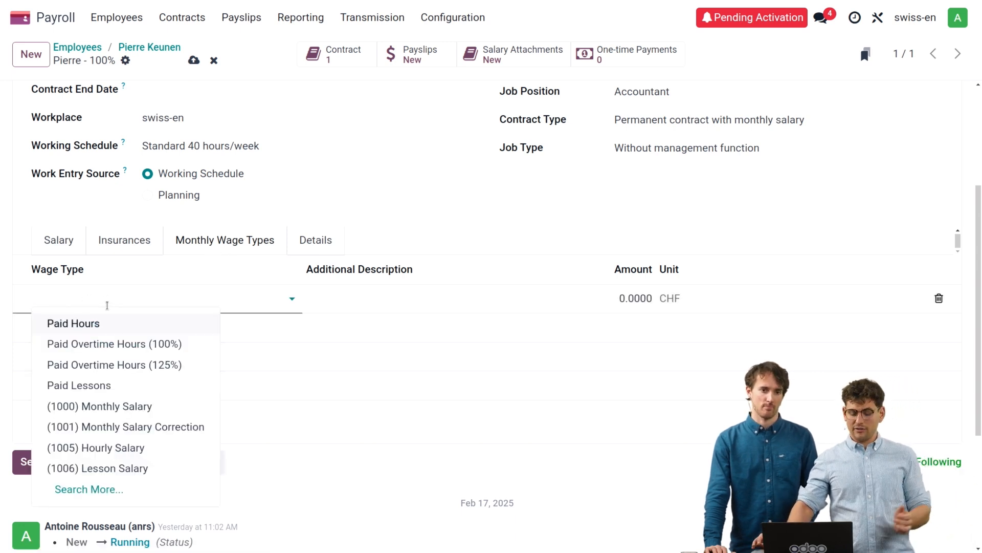
pyautogui.write('de')
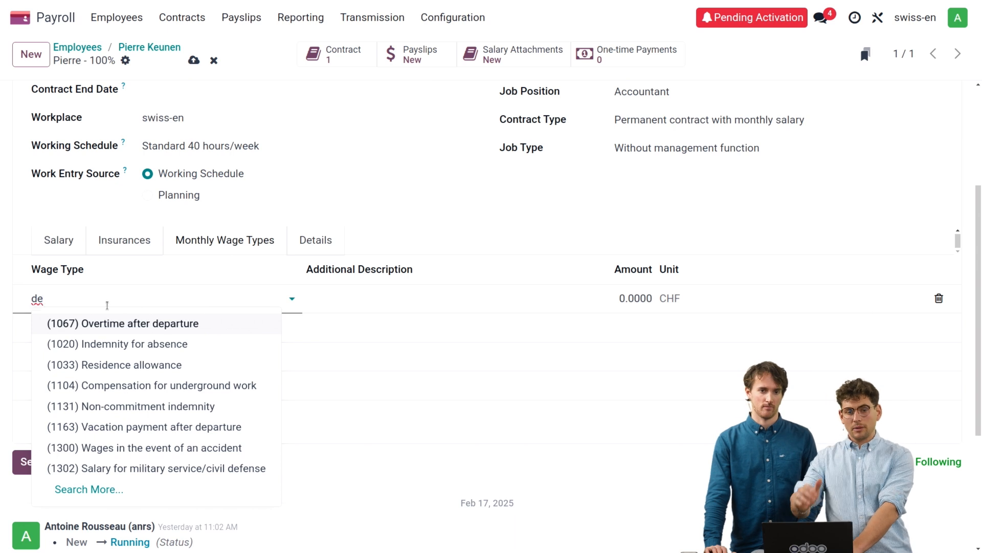
pyautogui.write('du')
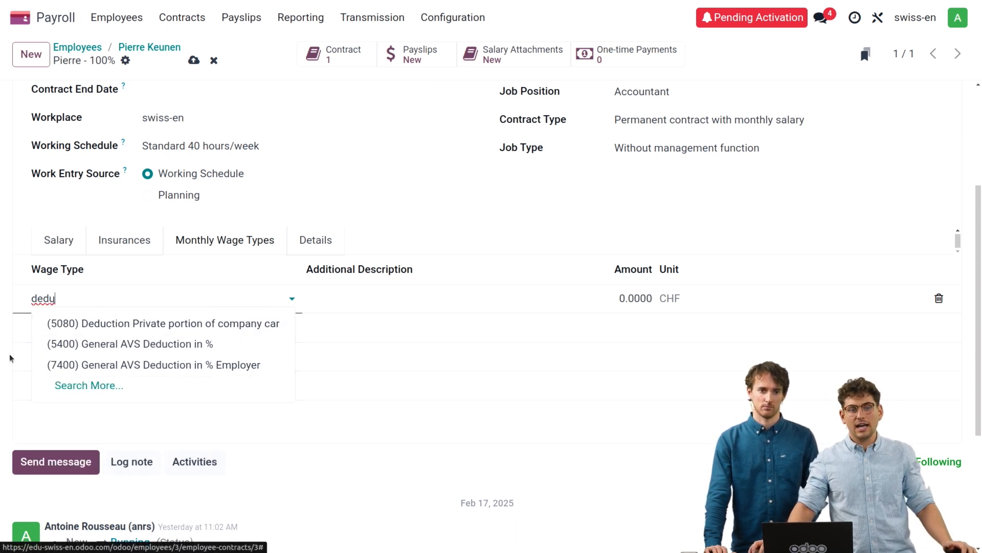
pyautogui.click(61, 346)
pyautogui.click(631, 293)
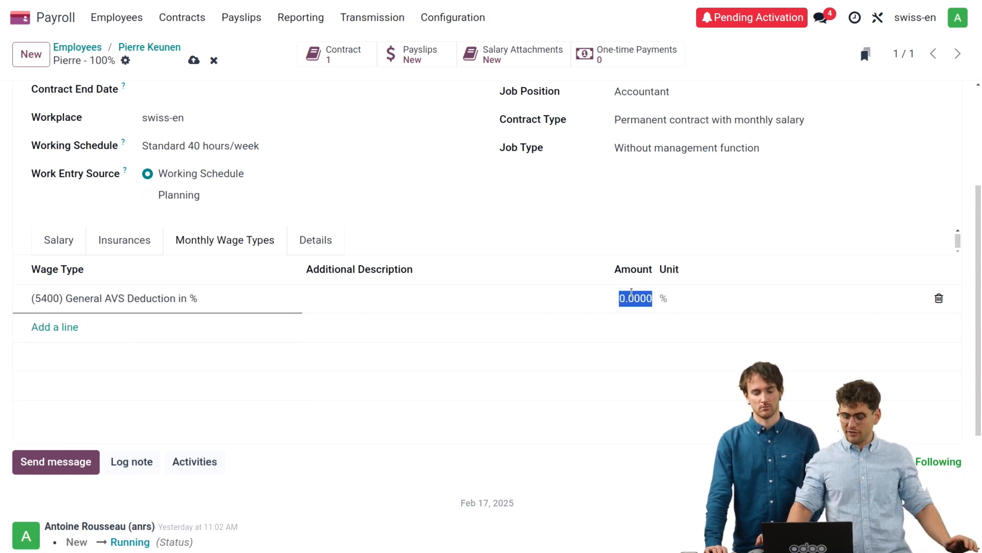
pyautogui.write('0.52')
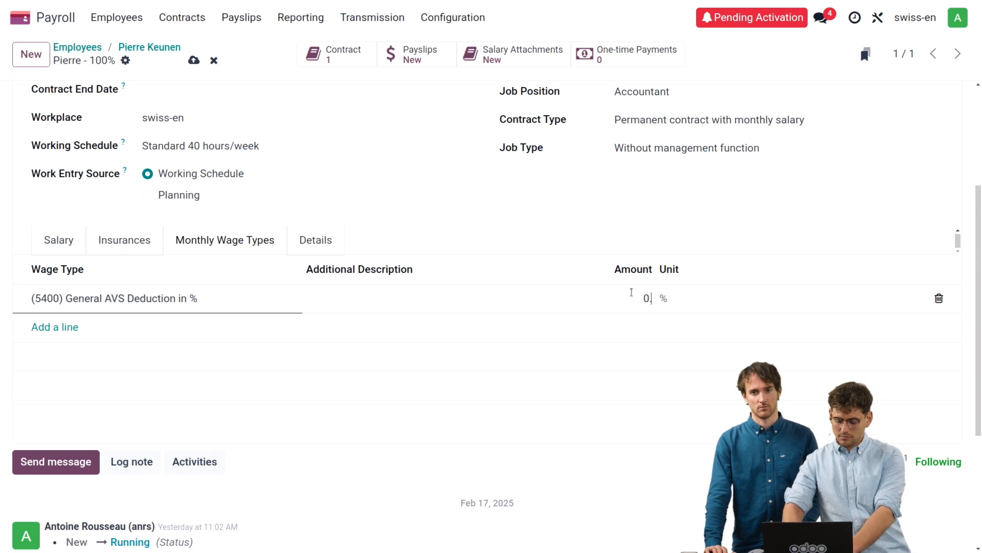
pyautogui.click(698, 219)
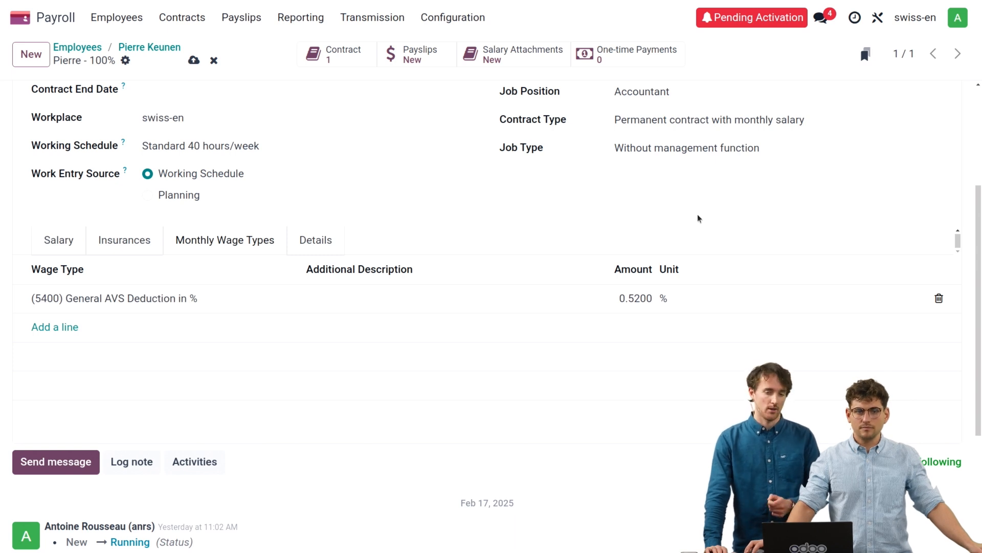
pyautogui.click(194, 61)
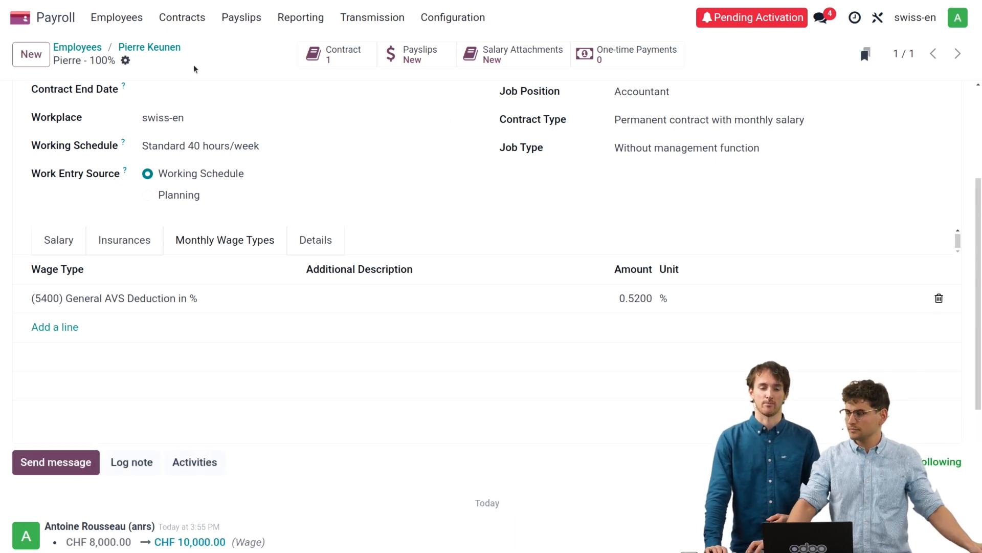
# Open the running hourly contract of the Business department's Business Analyst and review its wage and holiday compensation settings.
pyautogui.click(77, 48)
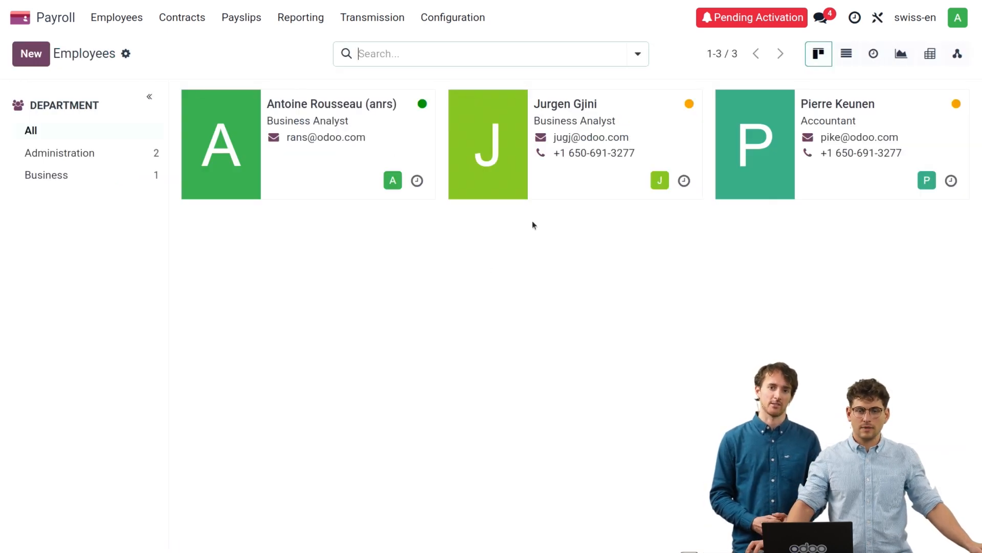
pyautogui.click(510, 112)
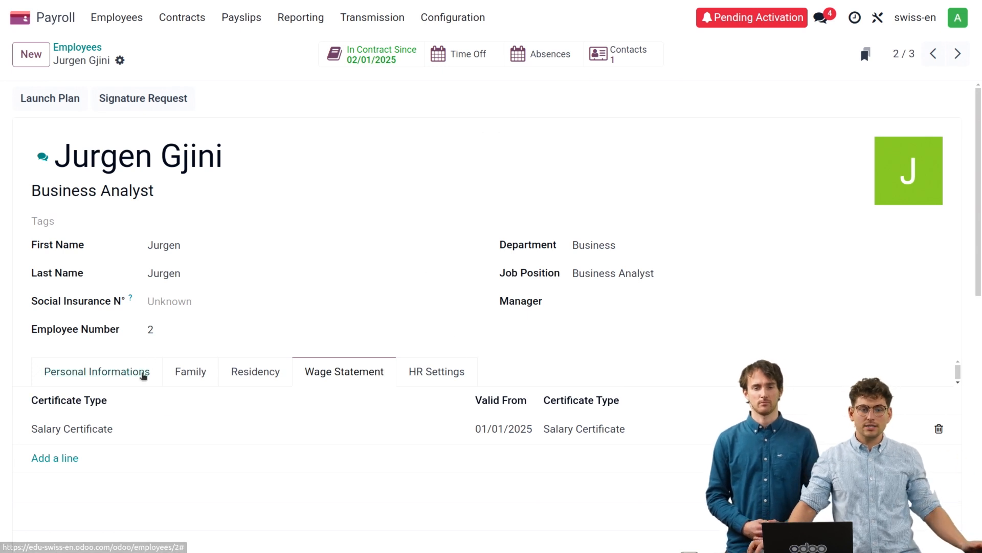
pyautogui.click(381, 64)
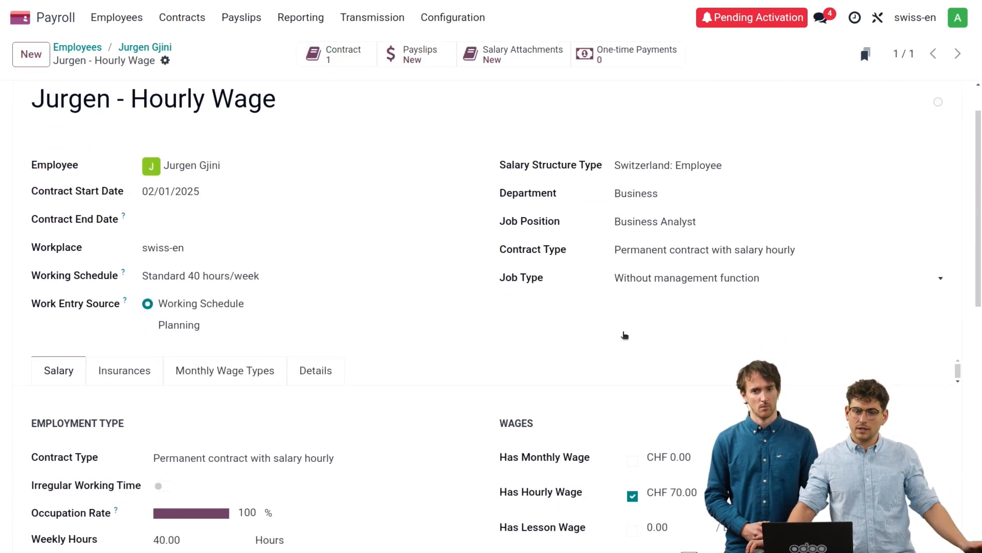
pyautogui.scroll(-3, 624, 335)
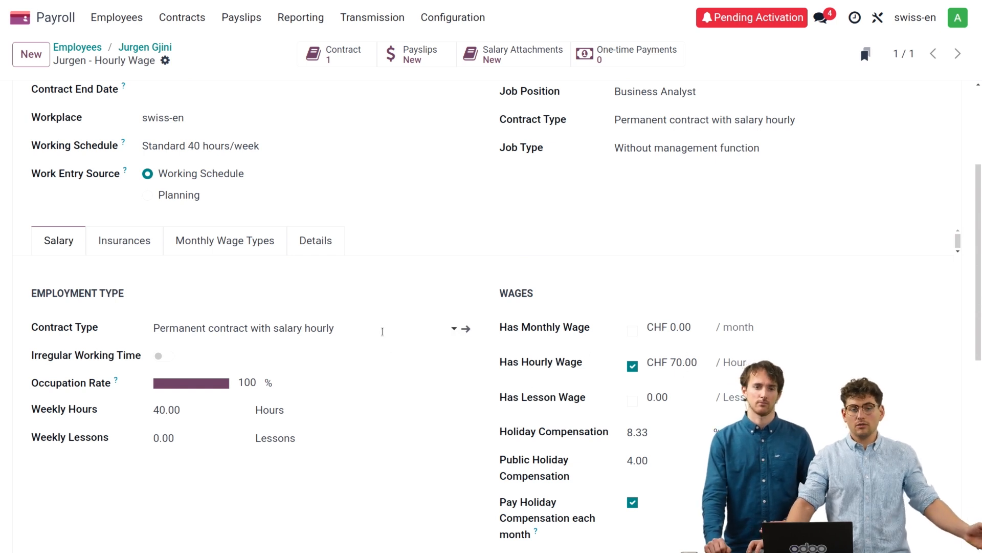
# Remove the Paid Hours line from the monthly wage types of the Business Analyst's hourly contract.
pyautogui.click(233, 245)
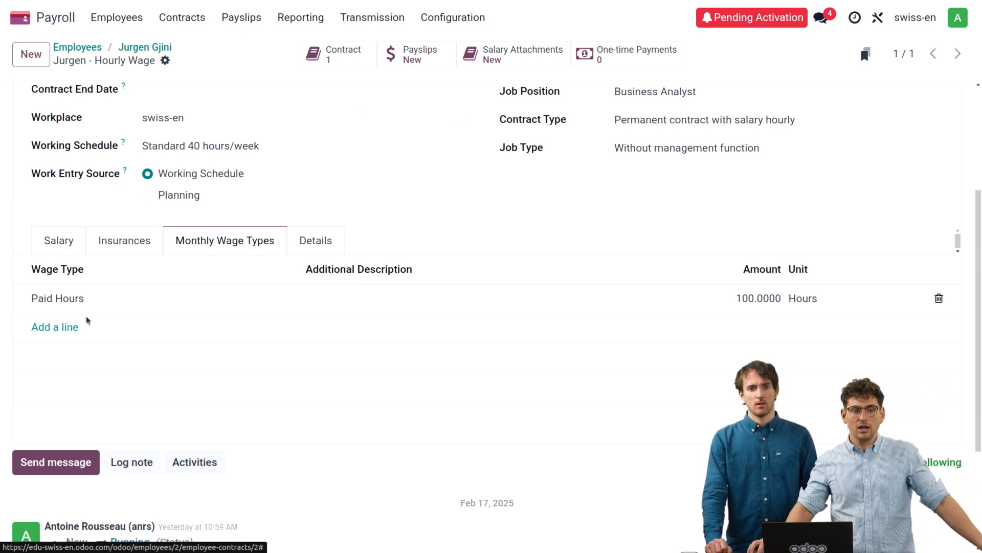
pyautogui.click(51, 327)
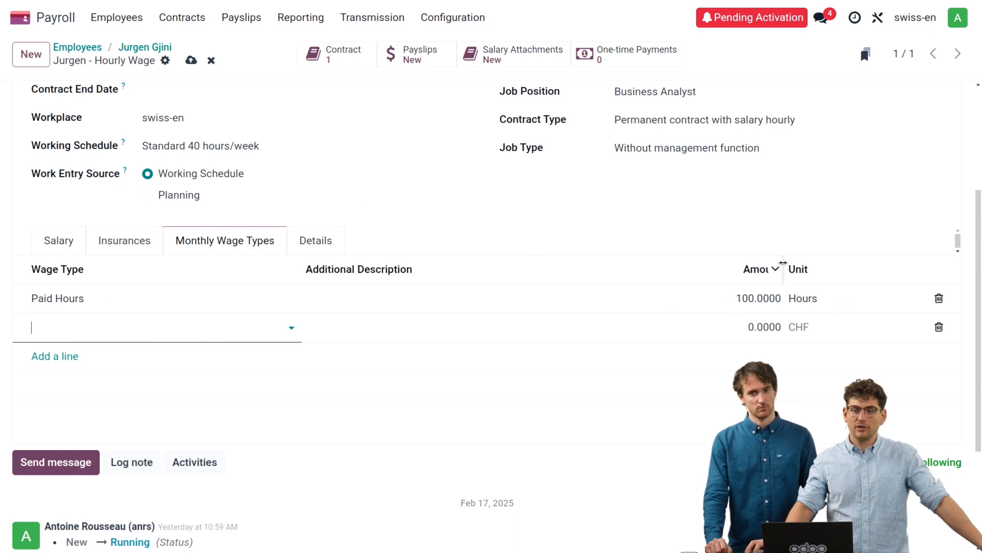
pyautogui.click(775, 242)
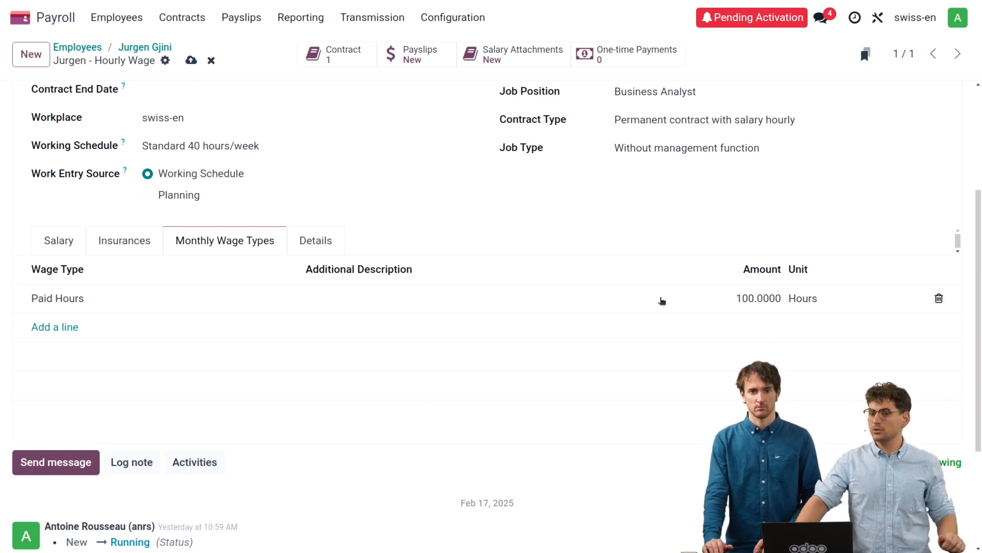
pyautogui.click(940, 299)
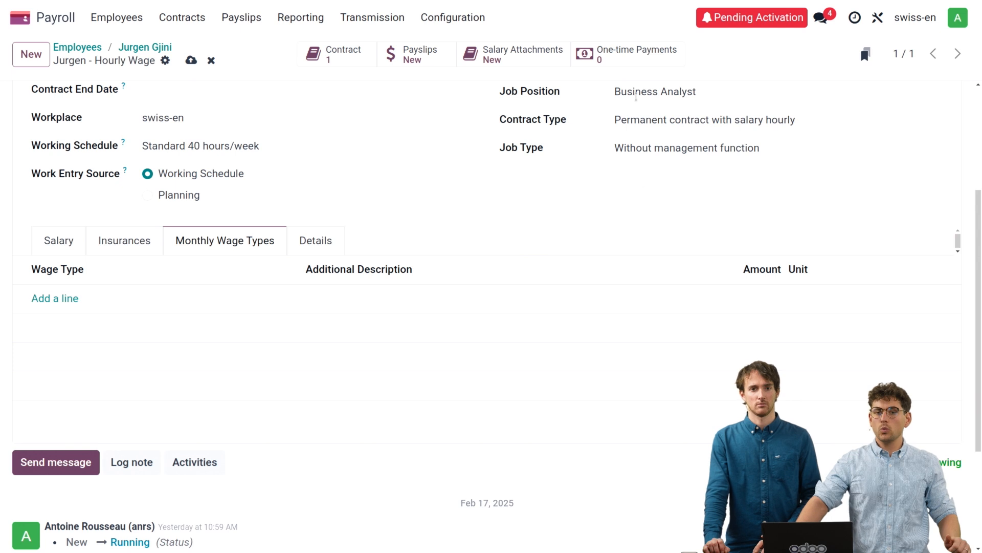
# Add a one-time payment of 90 Paid Hours to the hourly contract with pay period 02/13/2025 and save it.
pyautogui.click(630, 53)
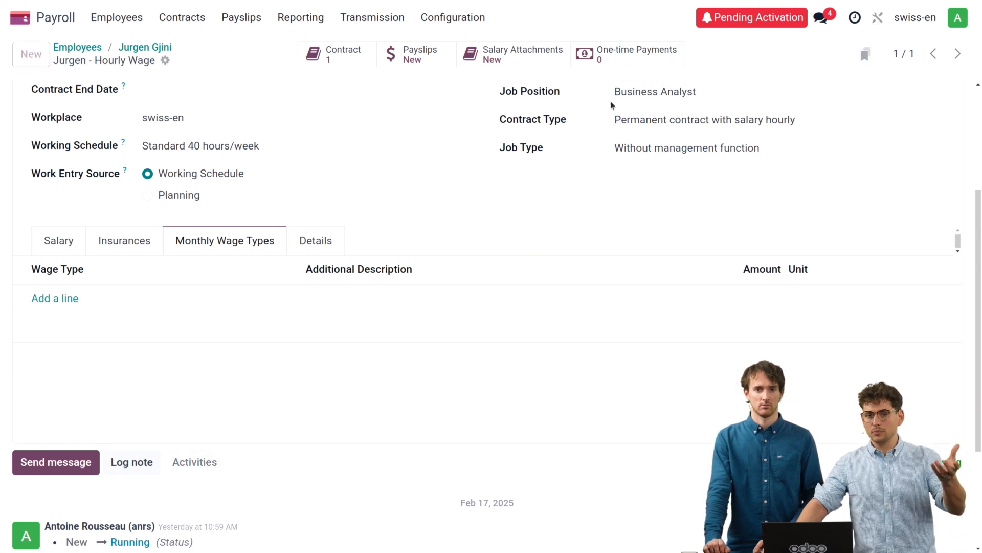
pyautogui.click(443, 227)
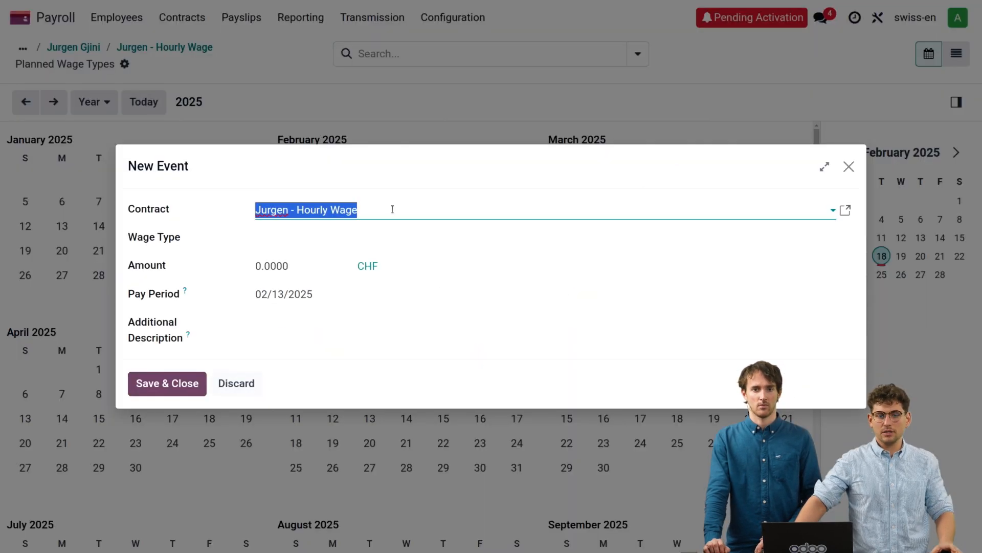
pyautogui.click(291, 239)
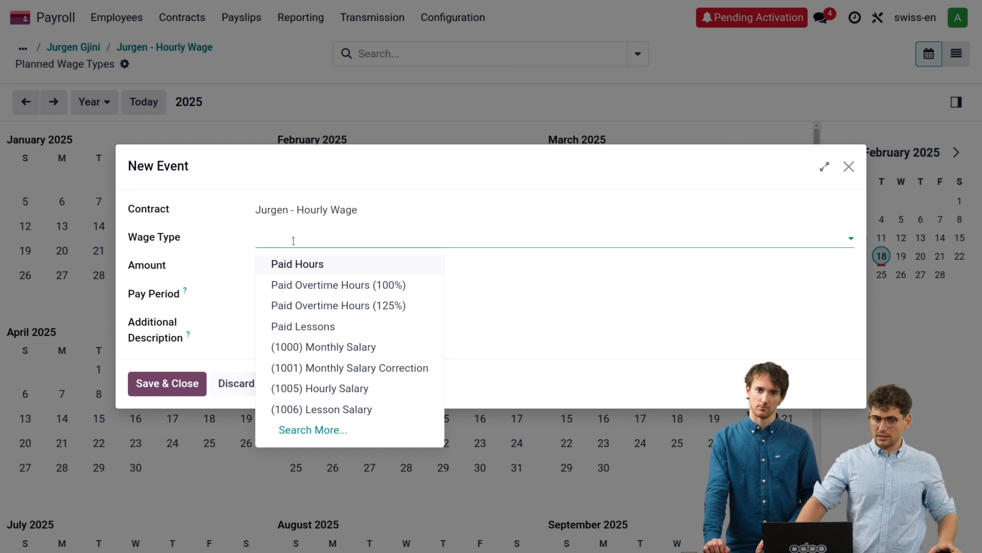
pyautogui.click(287, 263)
pyautogui.click(269, 265)
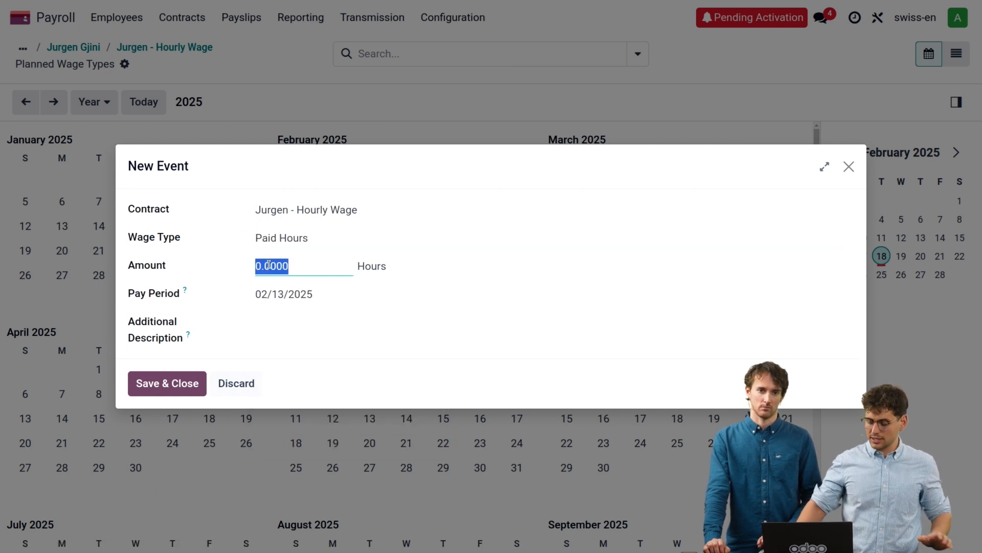
pyautogui.write('90')
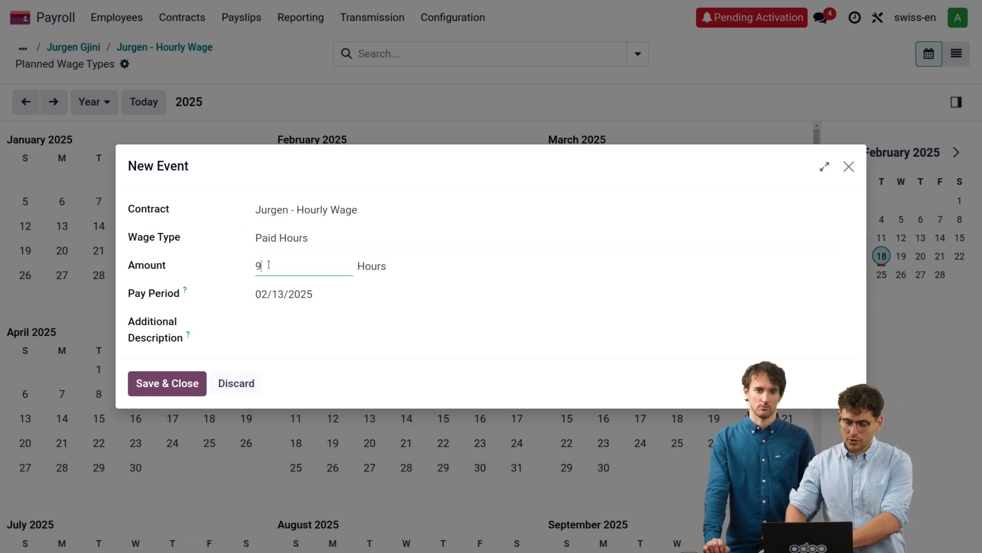
pyautogui.click(179, 382)
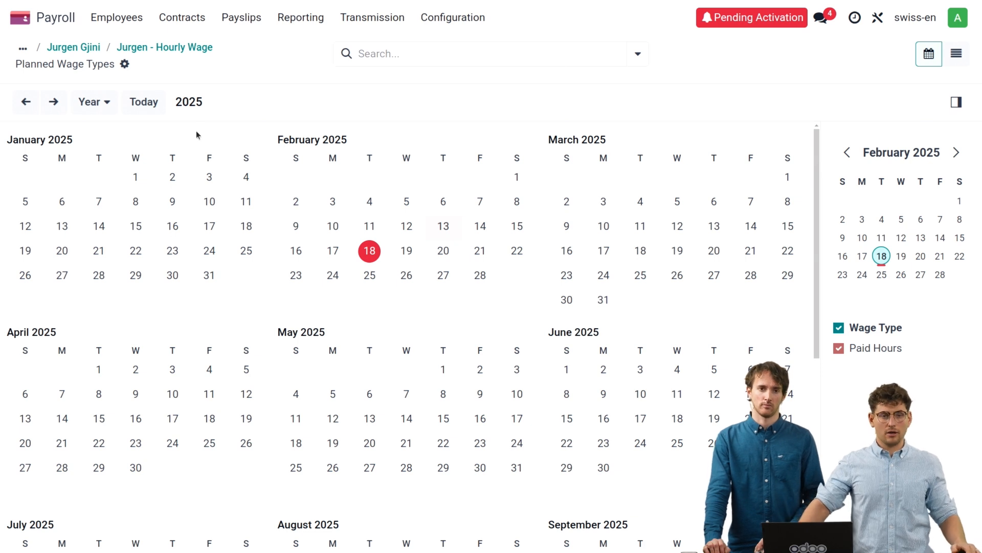
pyautogui.click(186, 48)
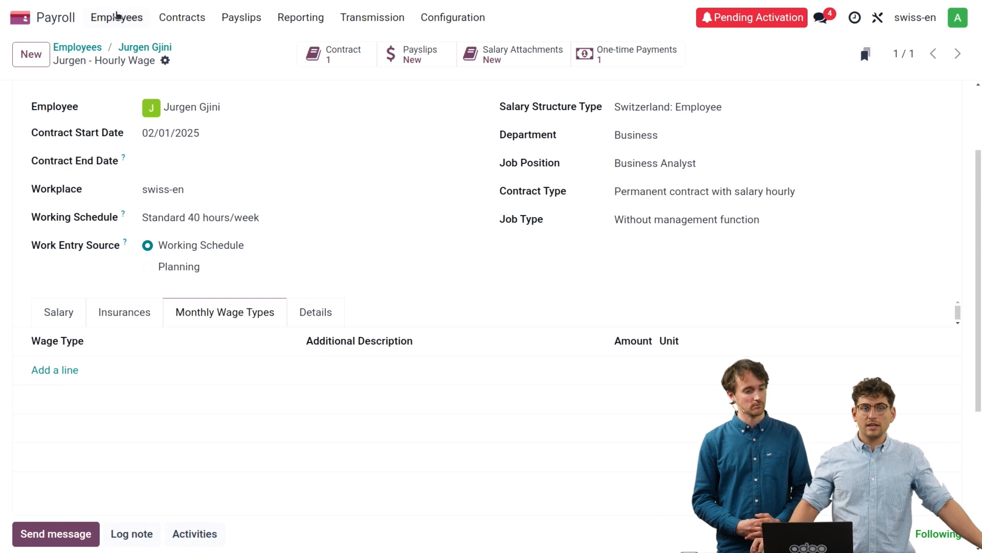
pyautogui.click(30, 54)
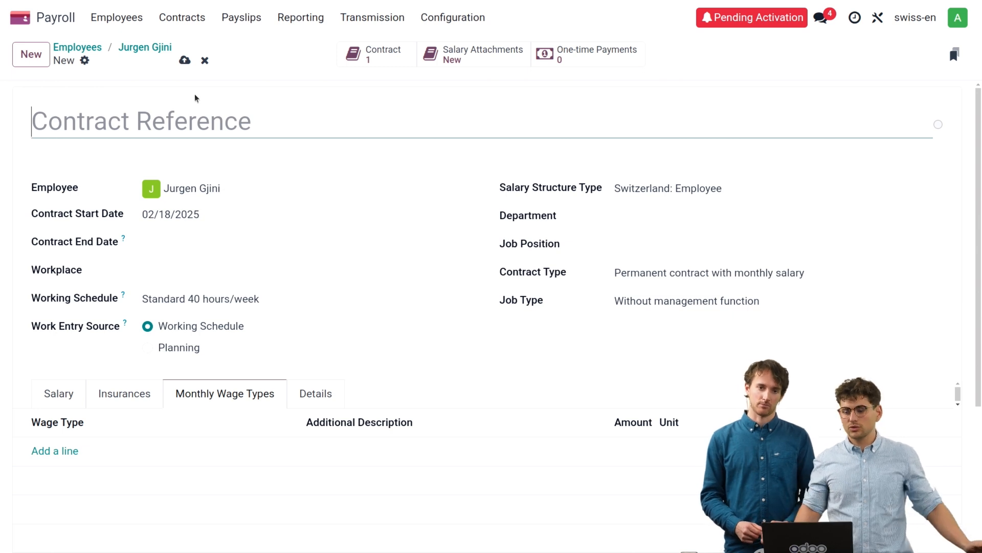
pyautogui.click(205, 60)
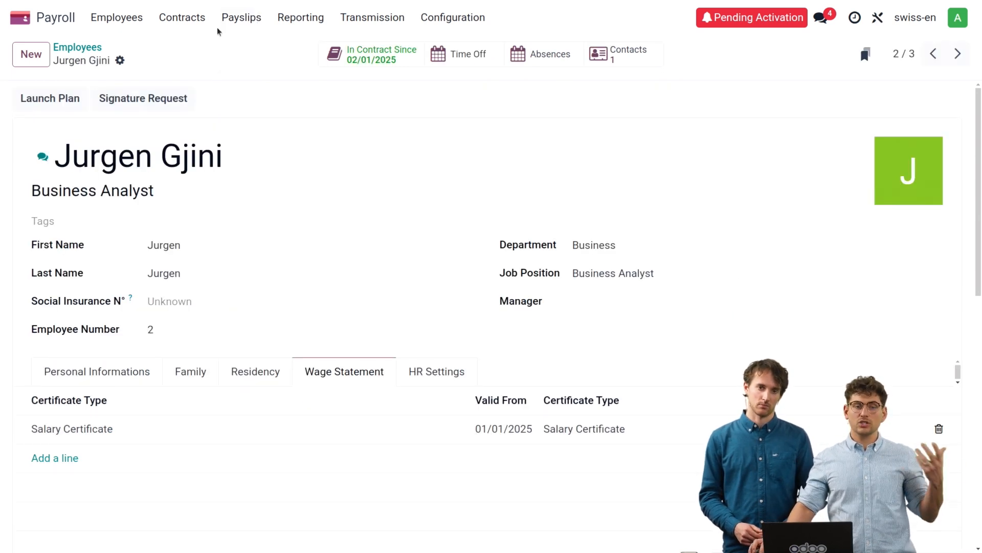
# Create a new monthly payslip batch named March for March 2025, covering all employees of the swiss-en company.
pyautogui.click(231, 17)
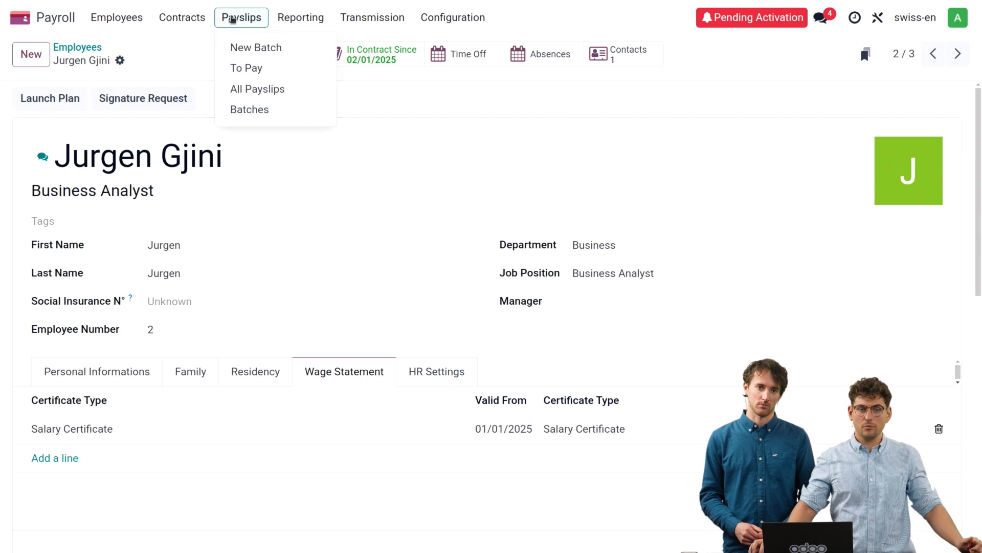
pyautogui.click(257, 53)
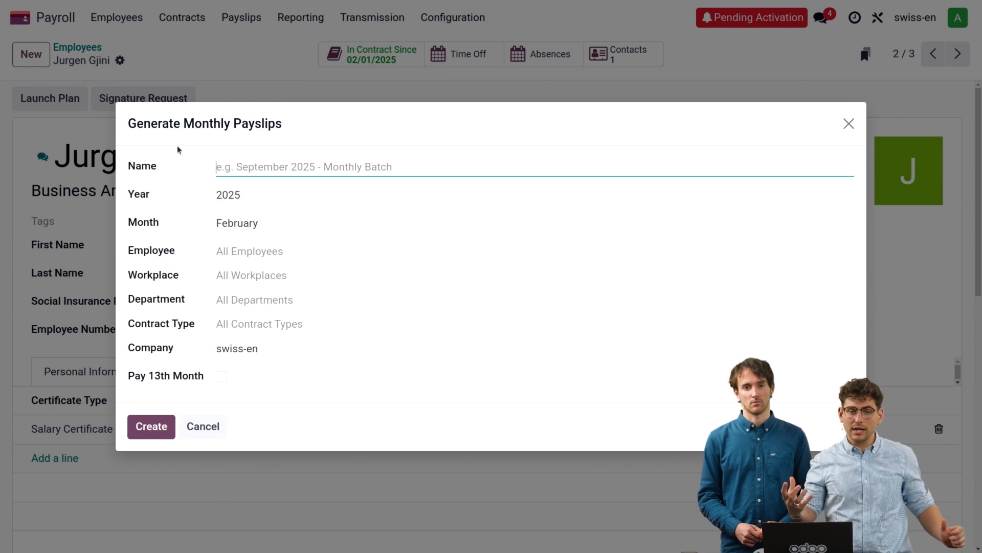
pyautogui.write('March')
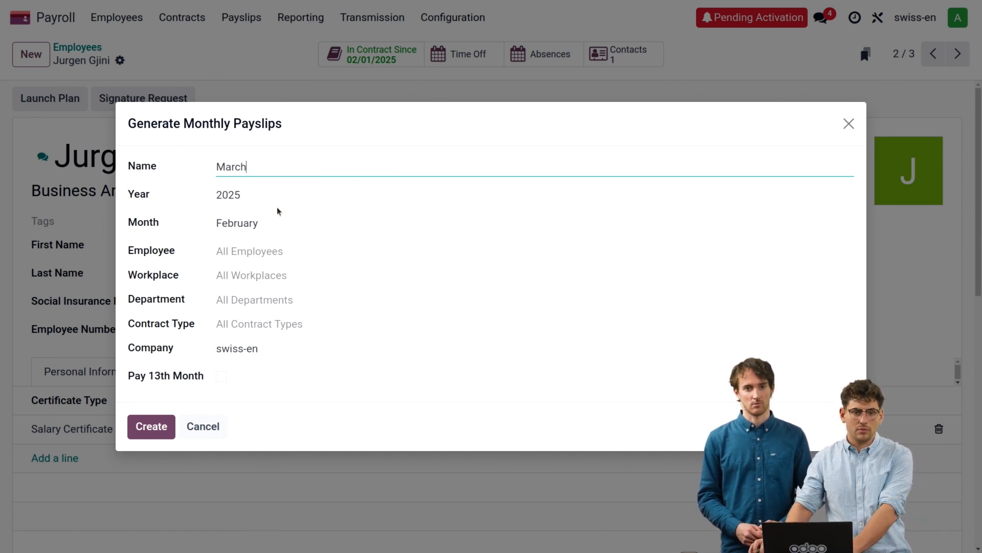
pyautogui.click(291, 222)
pyautogui.click(283, 274)
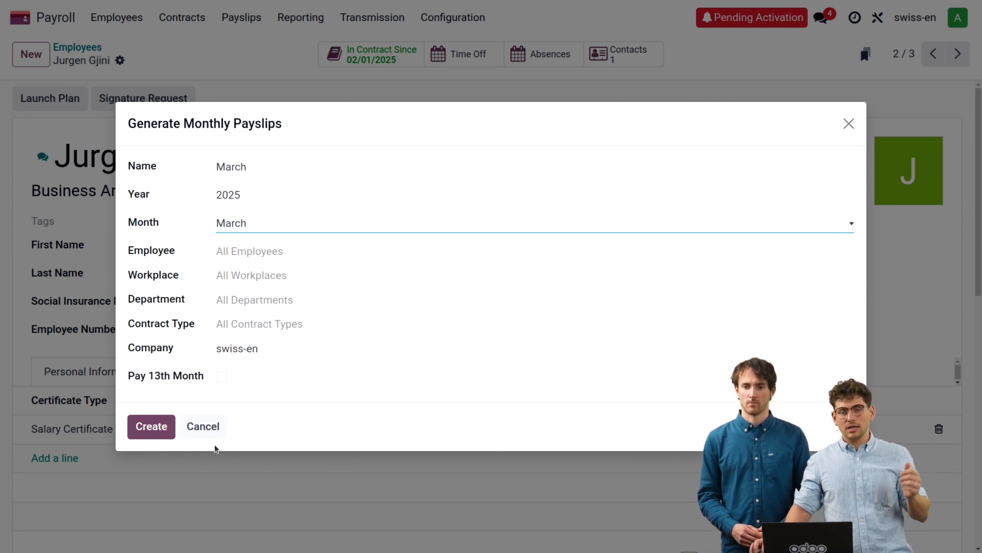
pyautogui.click(145, 428)
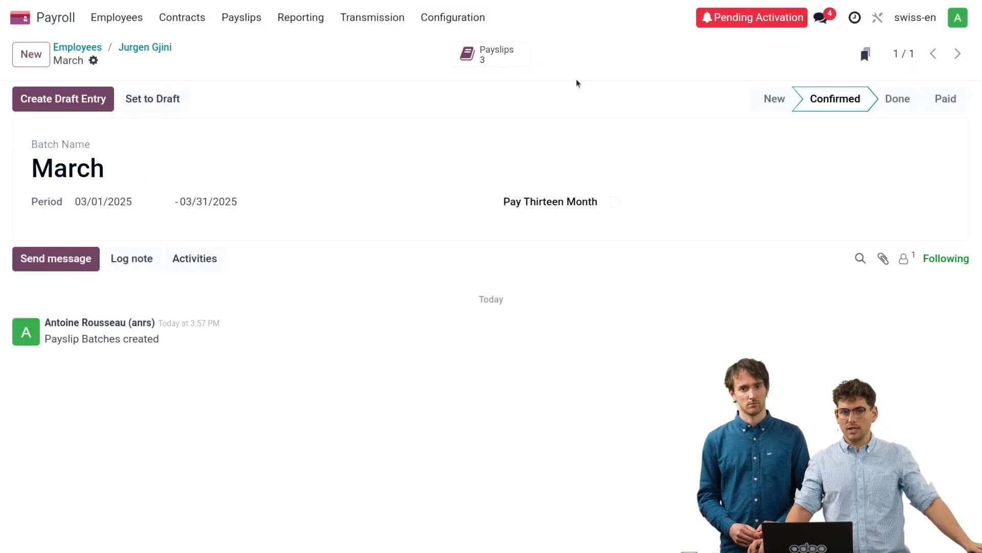
# Open the March batch's payslip with the CHF 10,000.00 basic wage and review its monthly wages and additional wage types.
pyautogui.click(488, 57)
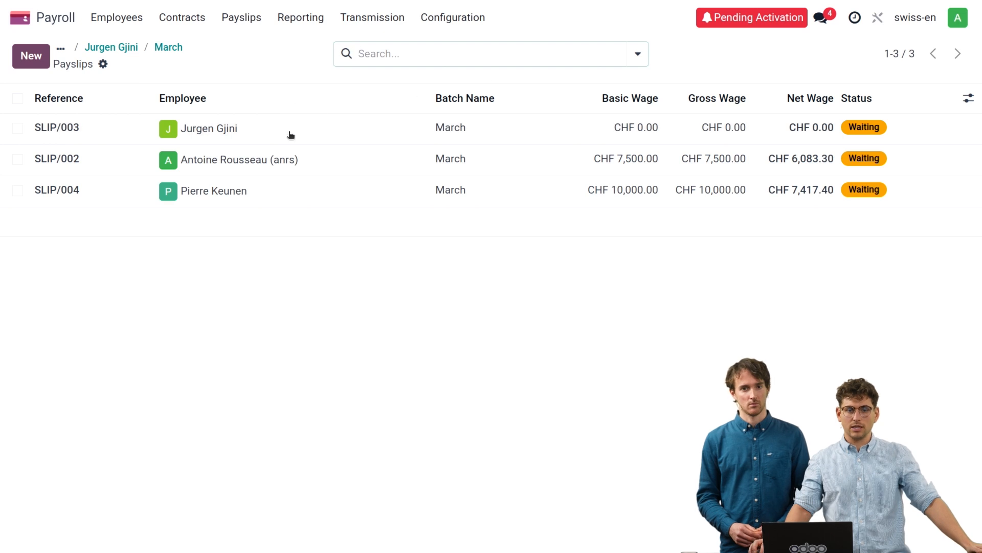
pyautogui.click(307, 197)
pyautogui.scroll(-2, 263, 183)
pyautogui.scroll(2, 263, 184)
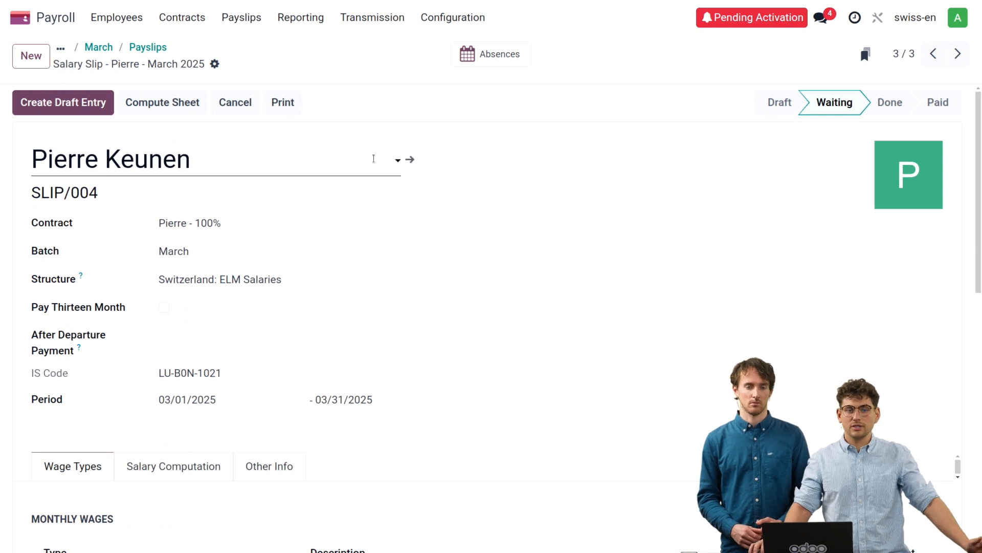
pyautogui.scroll(-4, 561, 173)
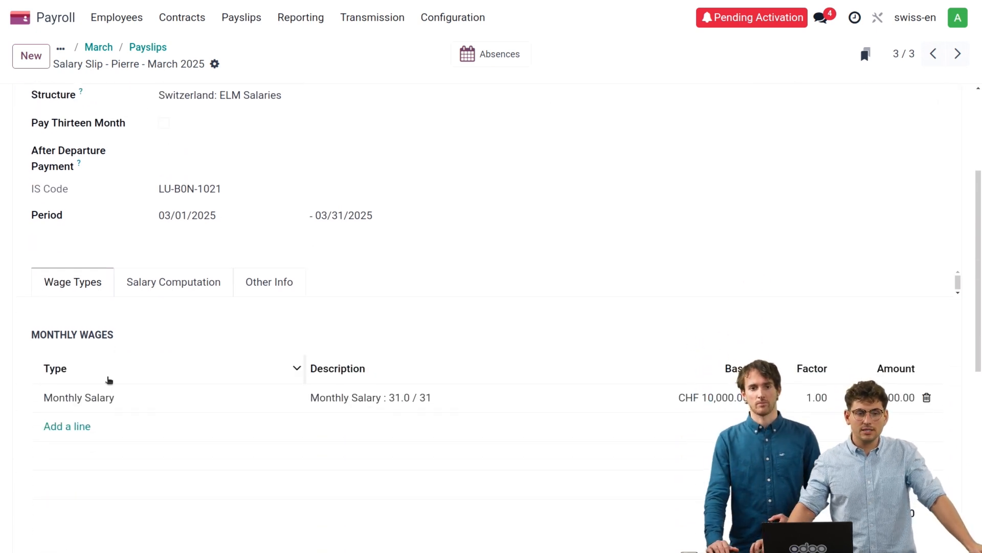
pyautogui.scroll(-5, 611, 260)
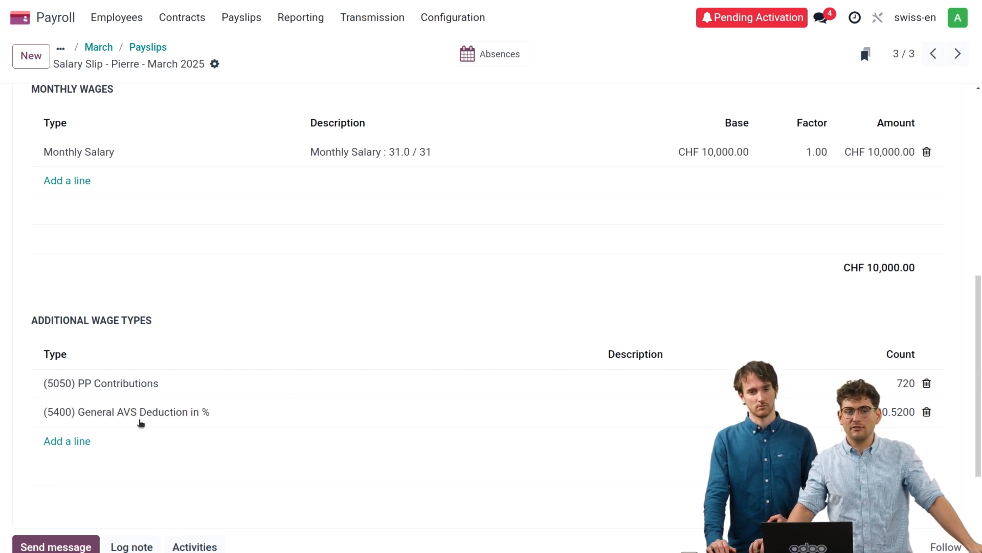
pyautogui.scroll(5, 203, 284)
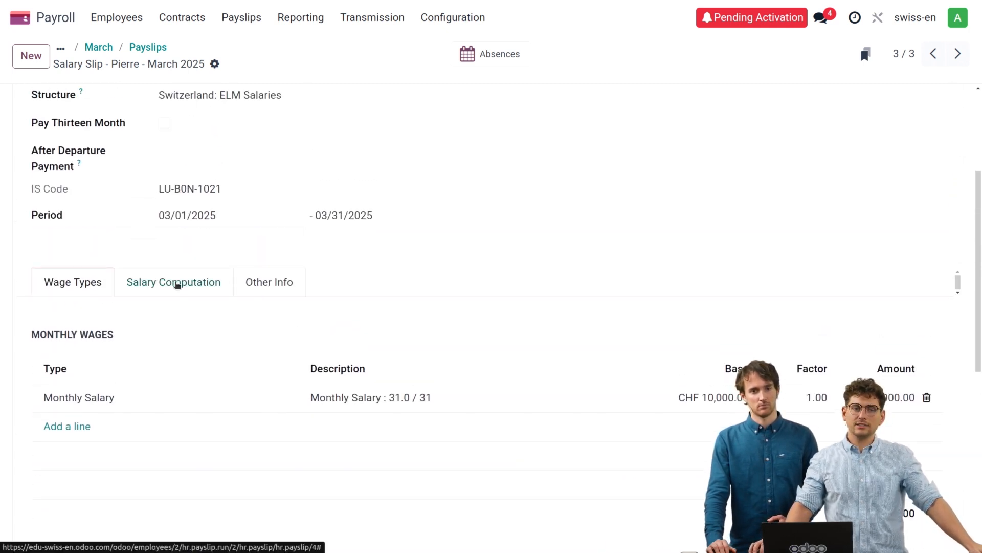
# Show all 54 salary computation lines of the payslip on one page and review them down to the net paid amount.
pyautogui.click(176, 283)
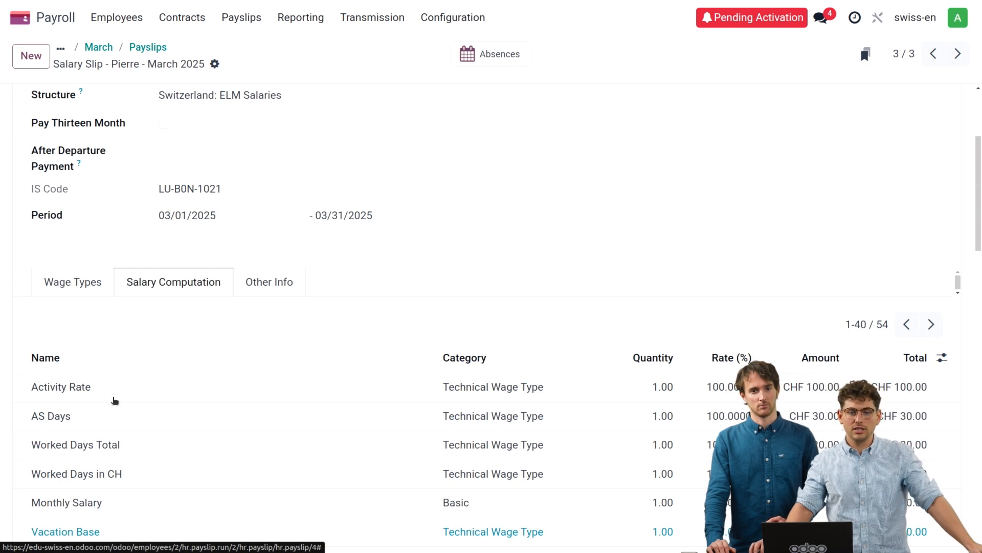
pyautogui.scroll(-2, 114, 397)
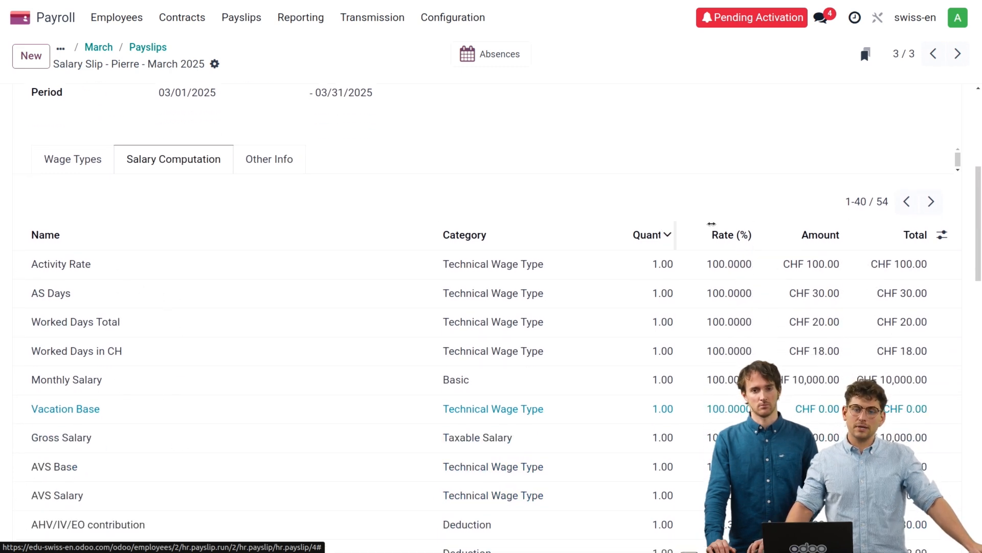
pyautogui.click(865, 202)
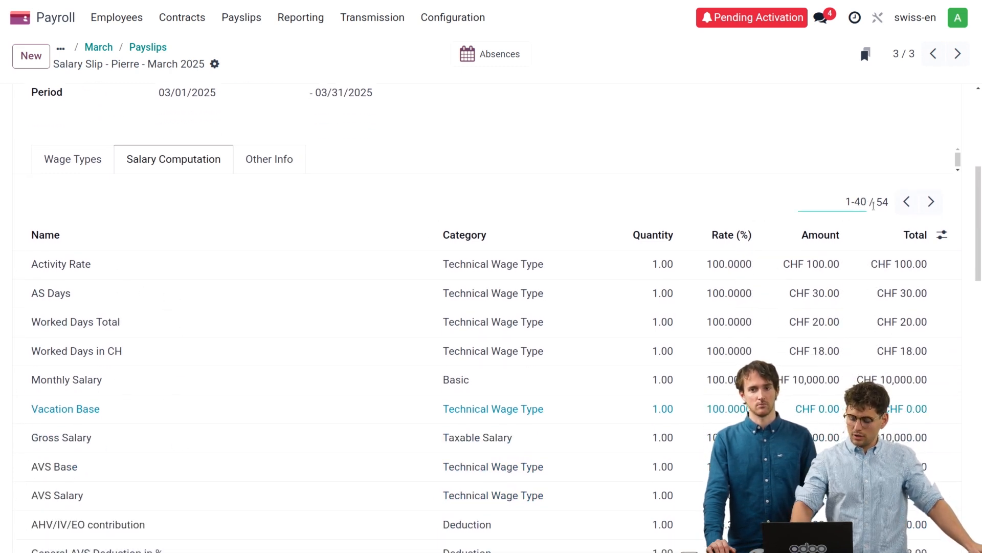
pyautogui.press('BackSpace')
pyautogui.press('BackSpace')
pyautogui.write('54')
pyautogui.press('Return')
pyautogui.scroll(-5, 372, 254)
pyautogui.scroll(-9, 381, 254)
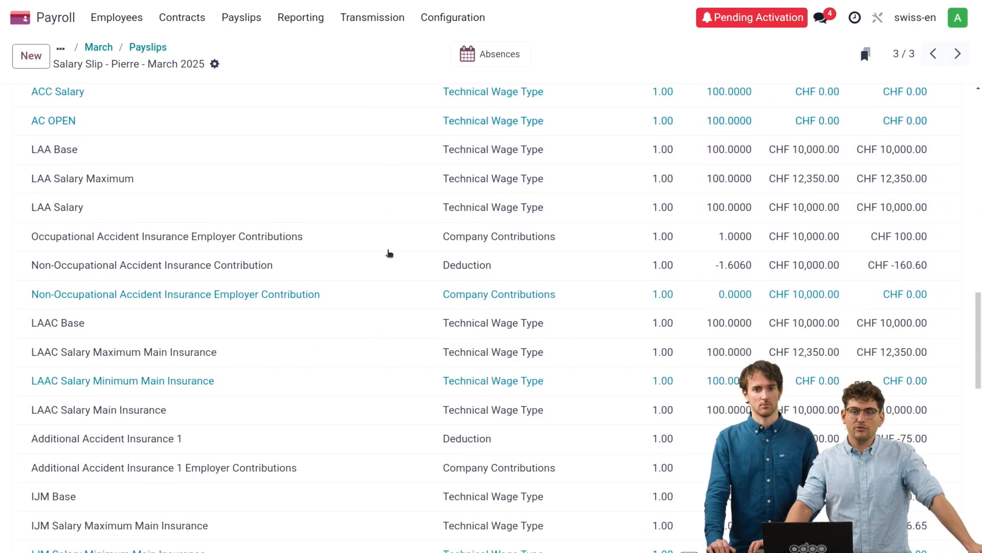
pyautogui.scroll(-12, 389, 253)
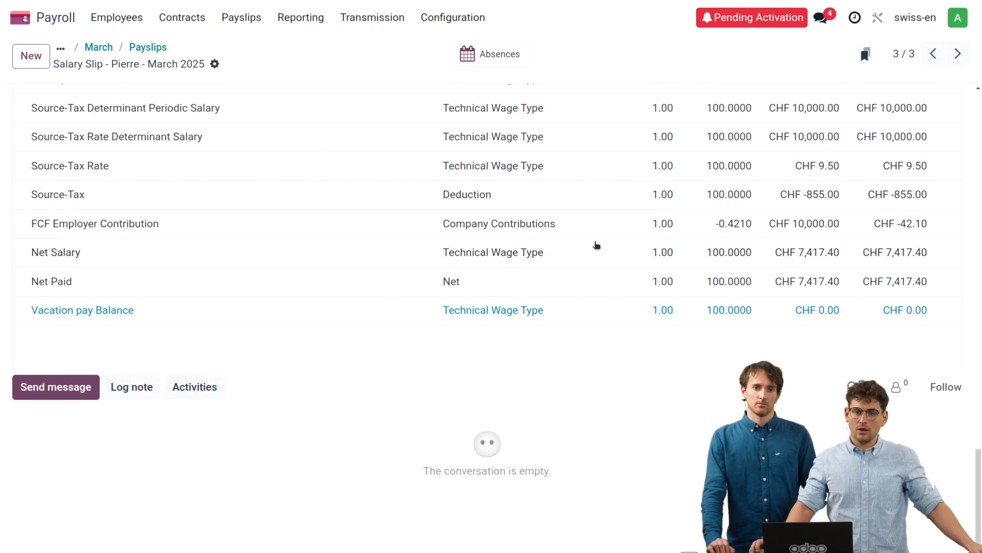
pyautogui.scroll(7, 588, 251)
pyautogui.scroll(18, 555, 259)
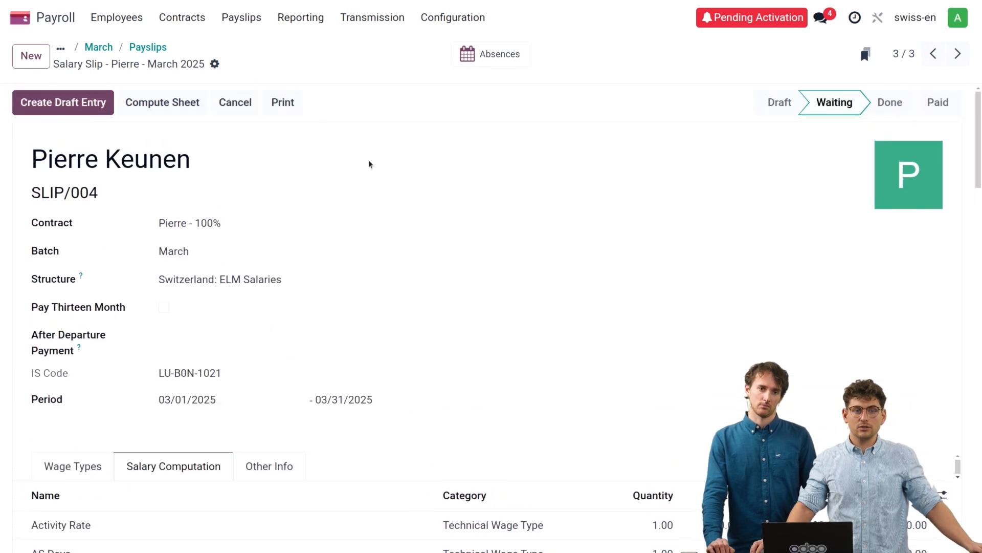
# Print the March payslip to PDF and open the downloaded file.
pyautogui.click(216, 64)
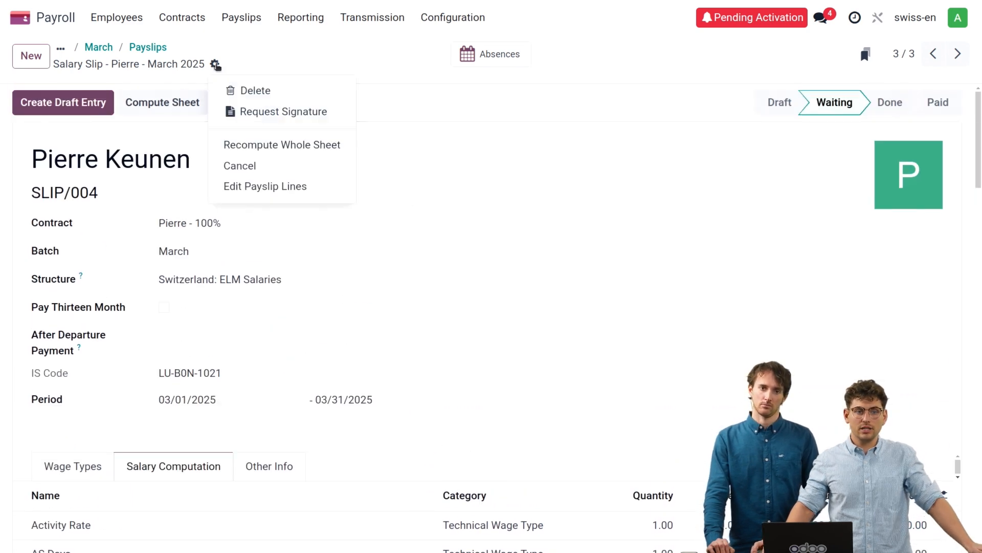
pyautogui.click(253, 66)
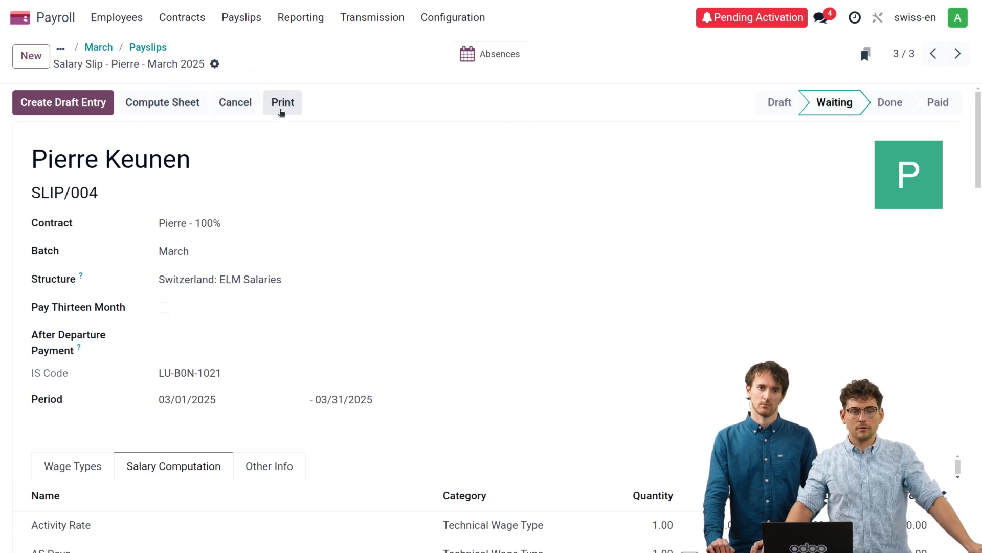
pyautogui.click(287, 106)
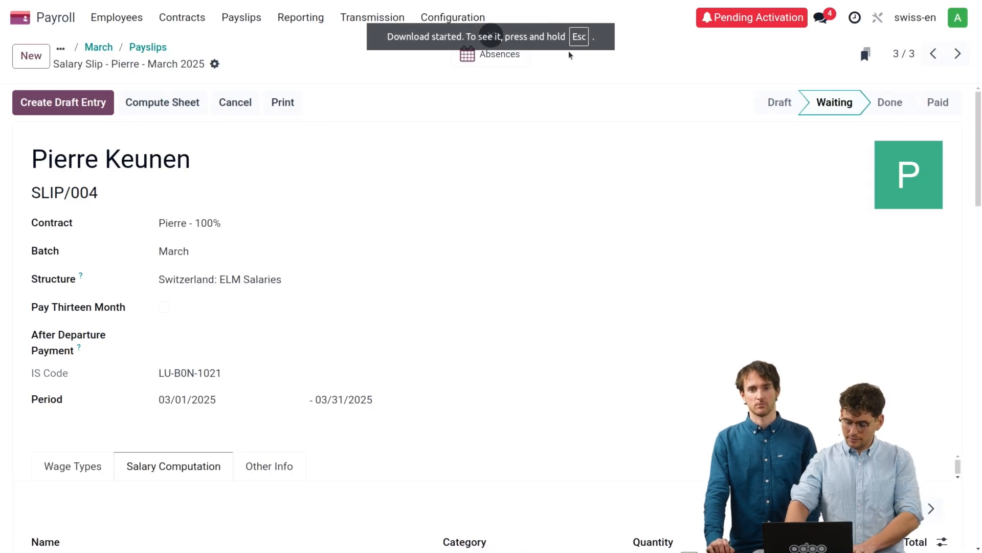
pyautogui.press('Escape')
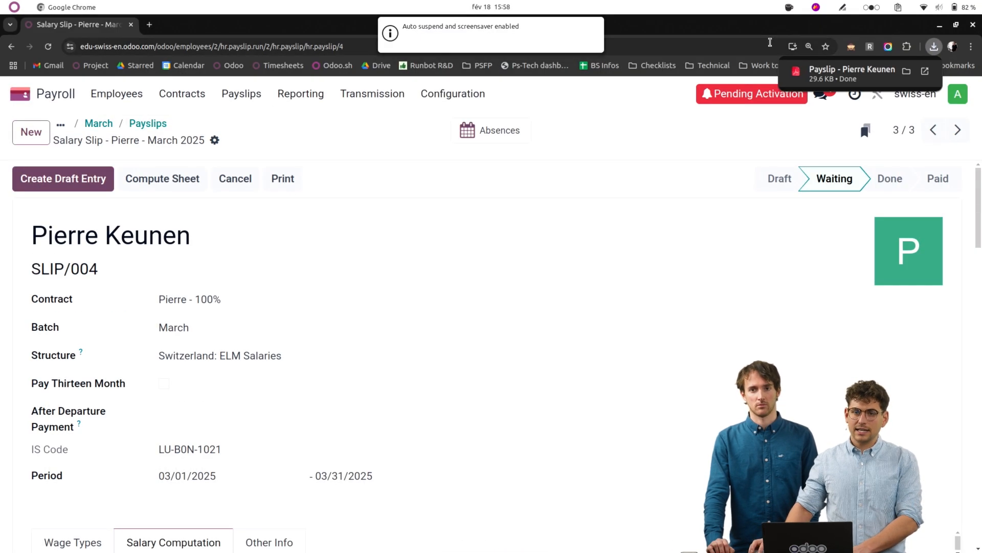
pyautogui.click(933, 47)
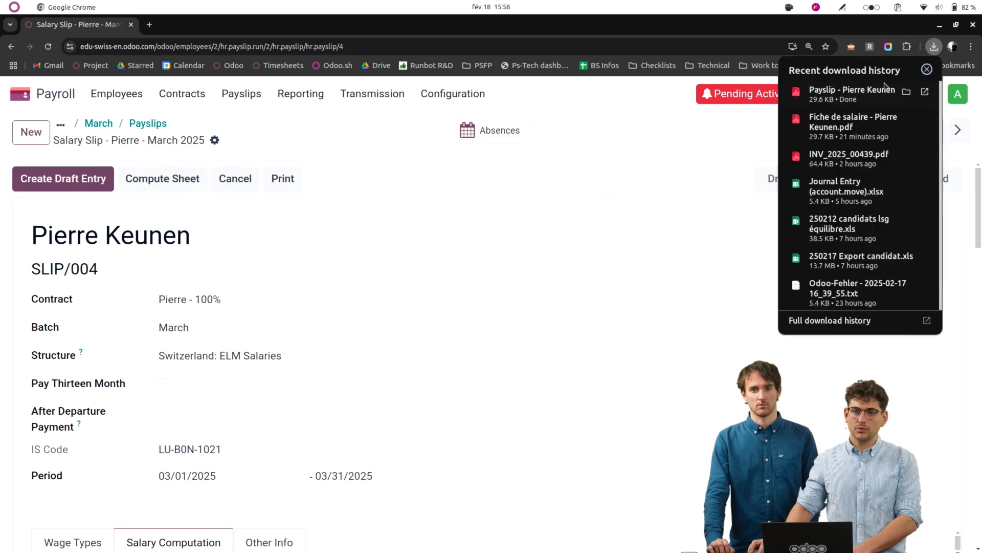
pyautogui.click(875, 94)
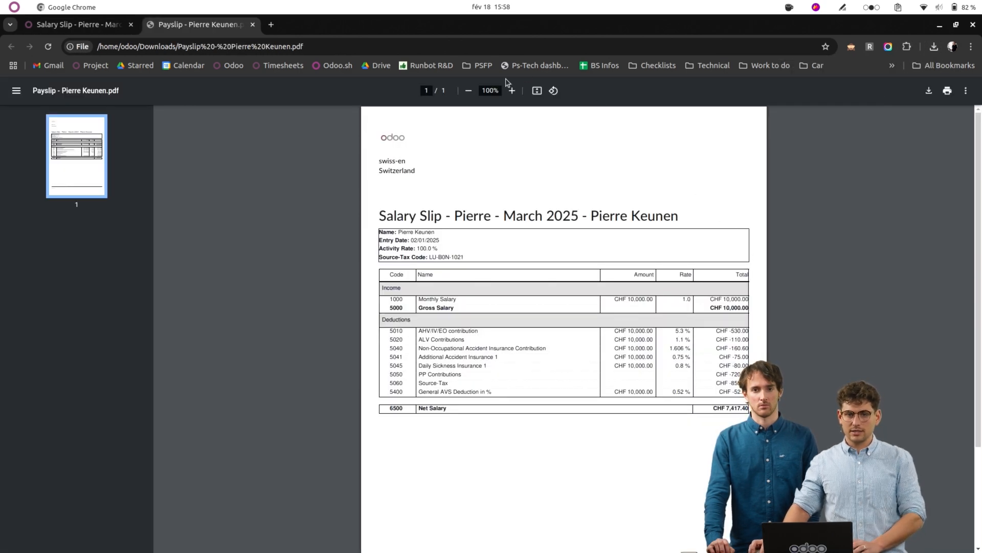
# Enlarge the payslip PDF to 175%, review its income and deduction lines, and close it.
pyautogui.click(512, 91)
pyautogui.click(511, 91)
pyautogui.click(512, 91)
pyautogui.click(512, 91)
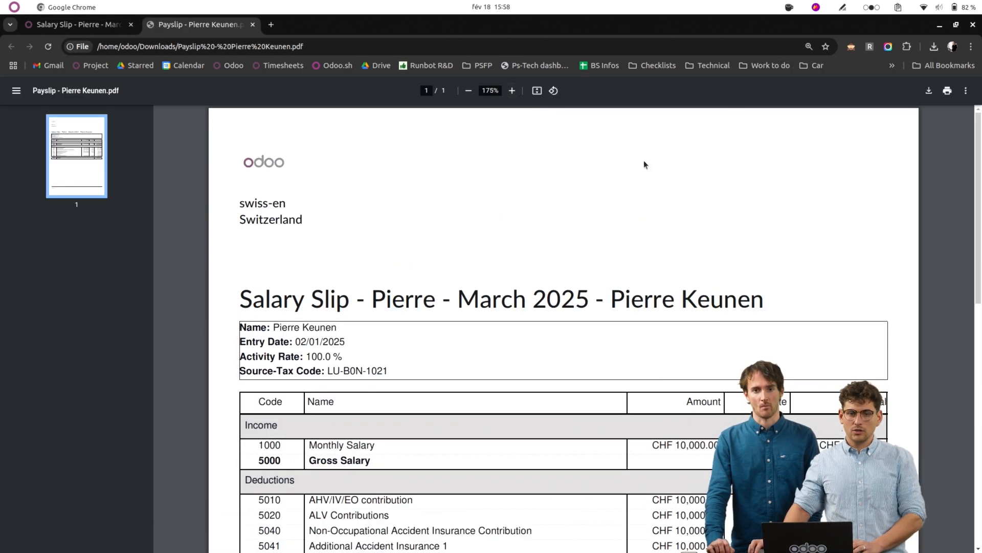
pyautogui.scroll(-2, 741, 214)
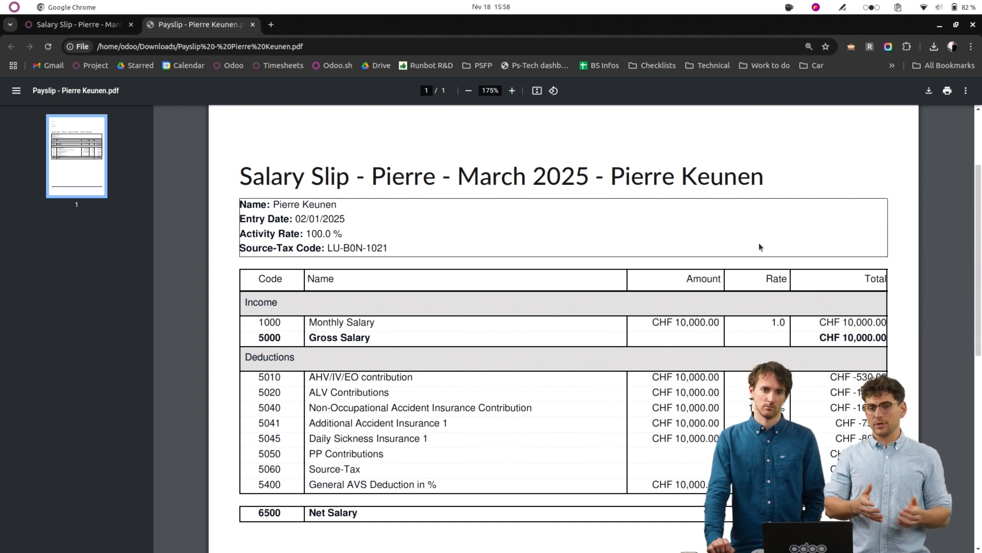
pyautogui.click(253, 24)
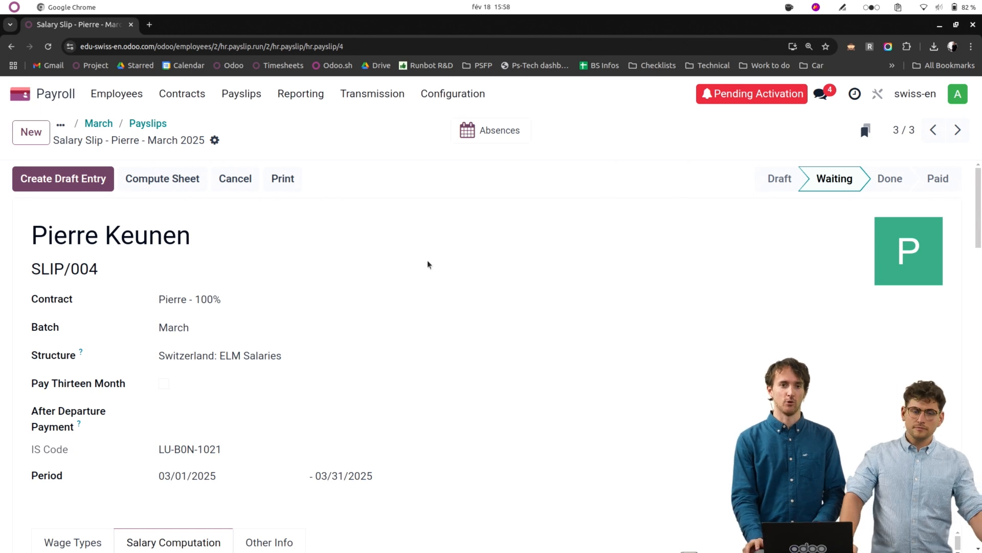
# Create a new employee with only the employee's first name as the name, and save the record.
pyautogui.click(107, 98)
pyautogui.click(31, 130)
pyautogui.write('Qune')
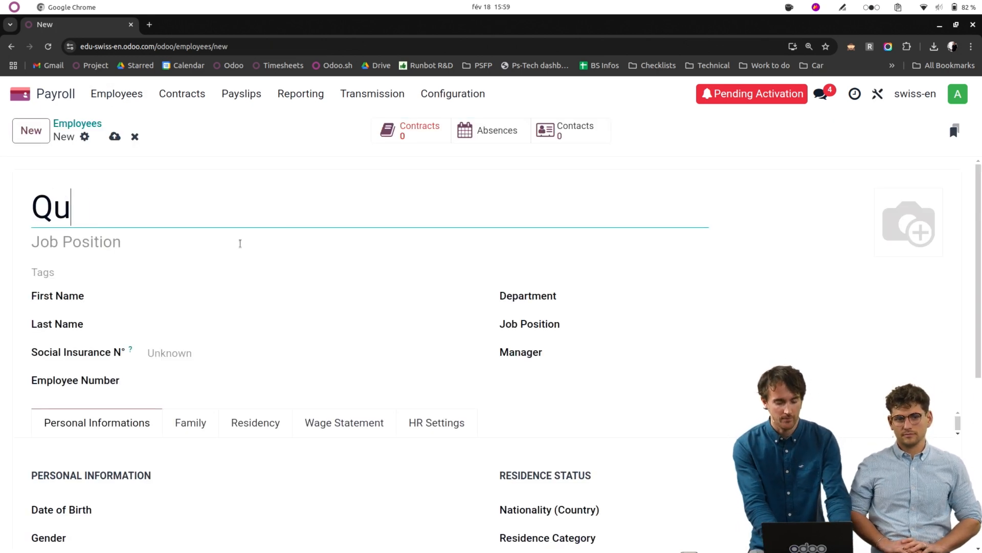
pyautogui.press('BackSpace')
pyautogui.press('BackSpace')
pyautogui.write('entin')
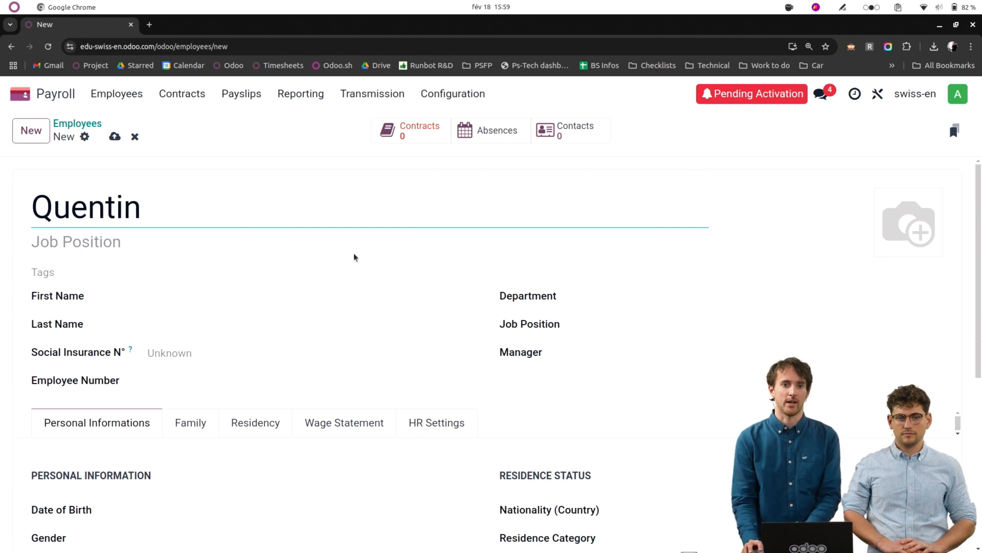
pyautogui.click(343, 389)
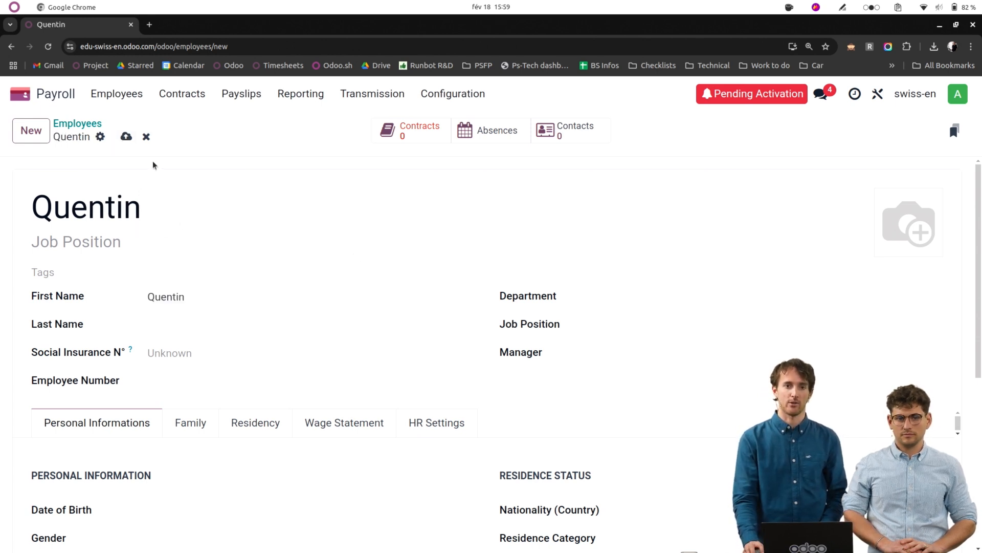
pyautogui.click(126, 136)
pyautogui.scroll(-1, 205, 379)
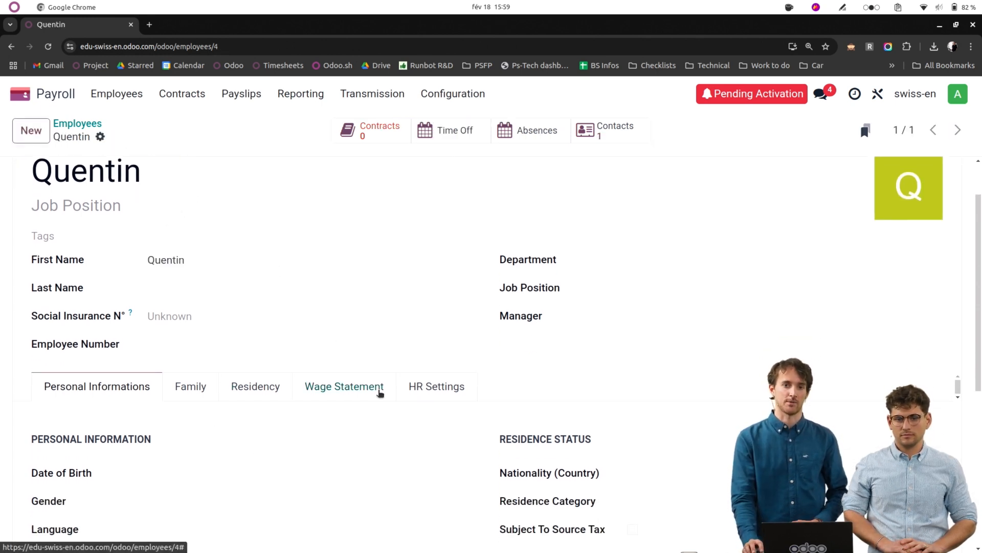
# Start a contract for the new employee and enter the employee's first name followed by "contract" as its reference.
pyautogui.click(376, 129)
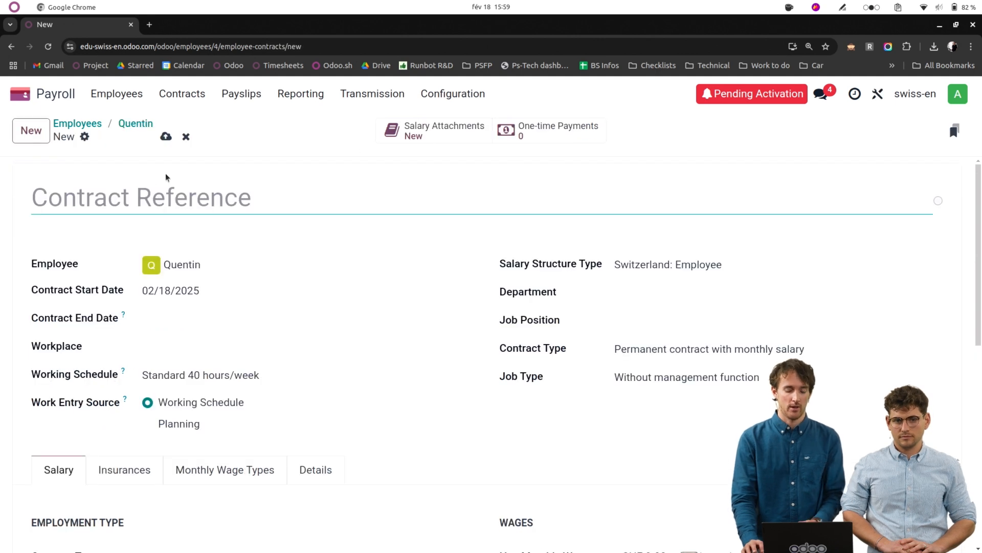
pyautogui.write('uenti')
pyautogui.press('BackSpace')
pyautogui.press('BackSpace')
pyautogui.press('BackSpace')
pyautogui.press('BackSpace')
pyautogui.press('BackSpace')
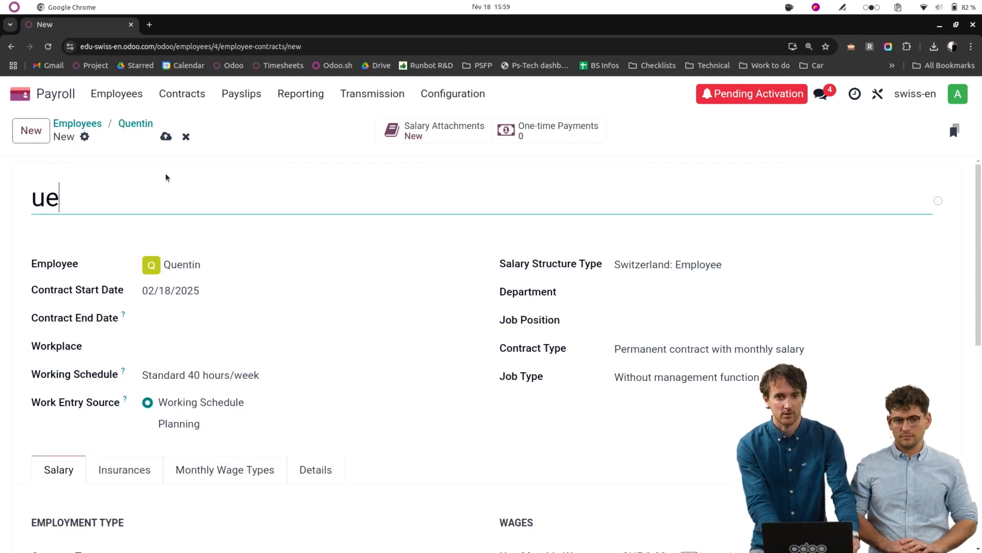
pyautogui.write('Quentin ')
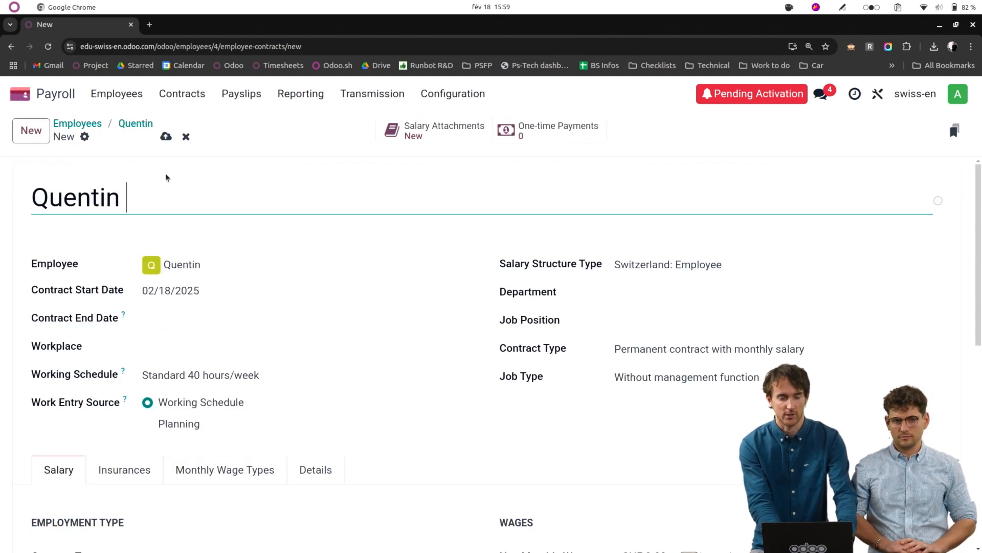
pyautogui.write('contract')
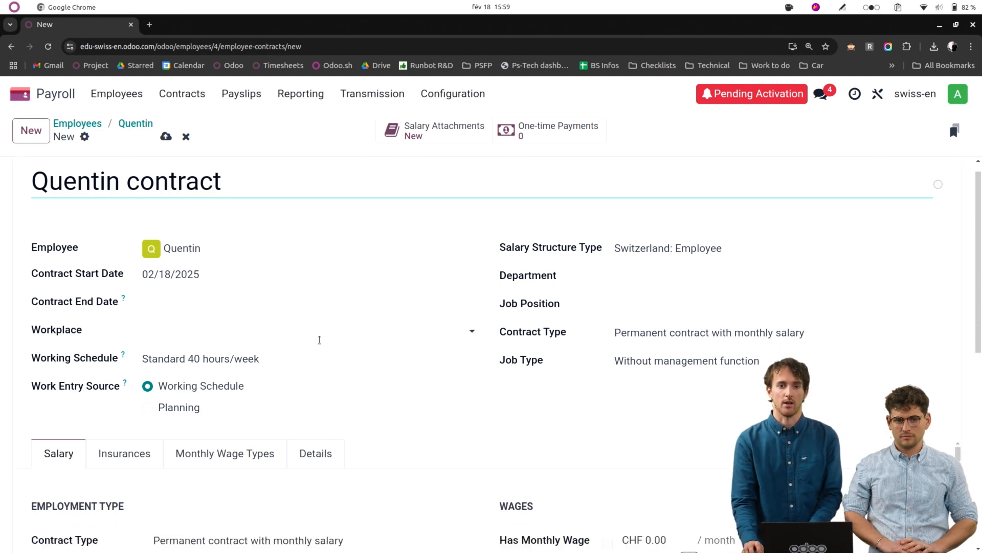
# Enable the monthly wage on the new contract and set it to CHF 1000 per month.
pyautogui.scroll(-2, 460, 358)
pyautogui.click(608, 438)
pyautogui.click(705, 432)
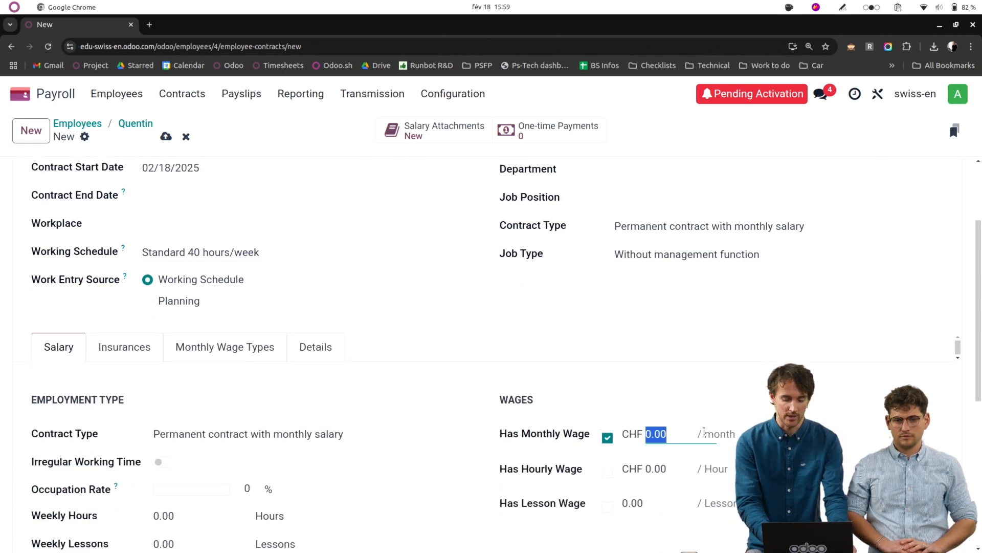
pyautogui.write('1000')
pyautogui.scroll(3, 200, 173)
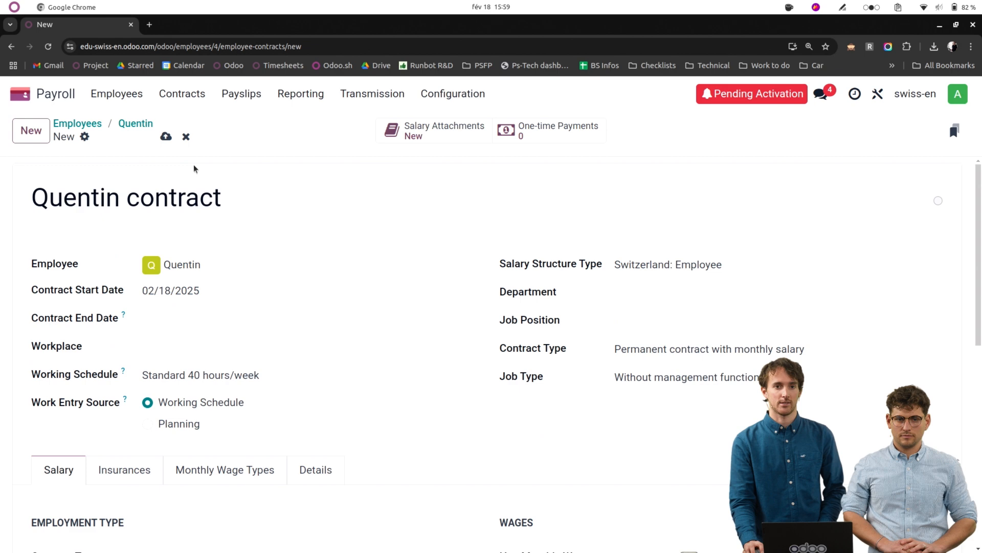
# Save the new employee's contract and set its status to Running.
pyautogui.click(166, 136)
pyautogui.click(817, 172)
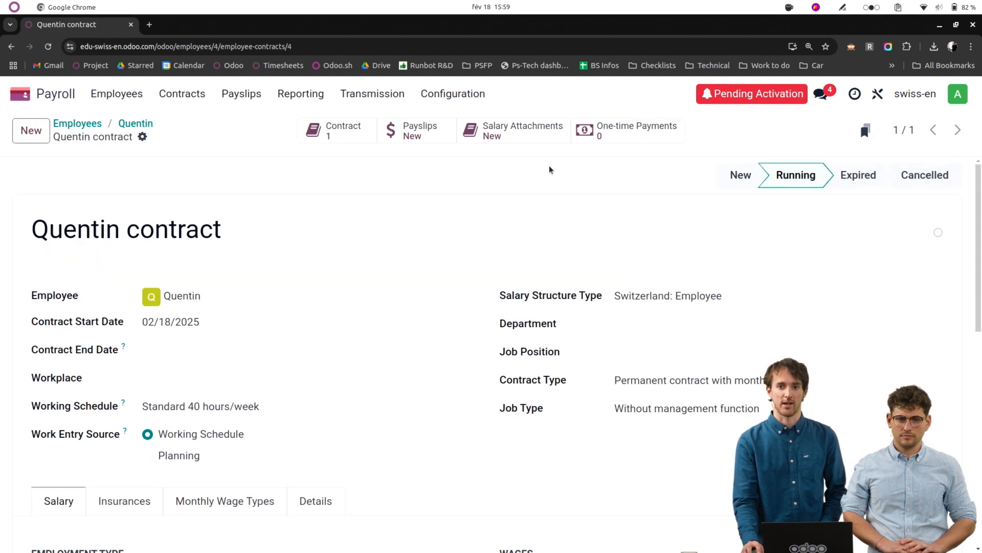
# Create a new monthly payslip batch named "march" for March 2025, limited to the new employee.
pyautogui.click(261, 95)
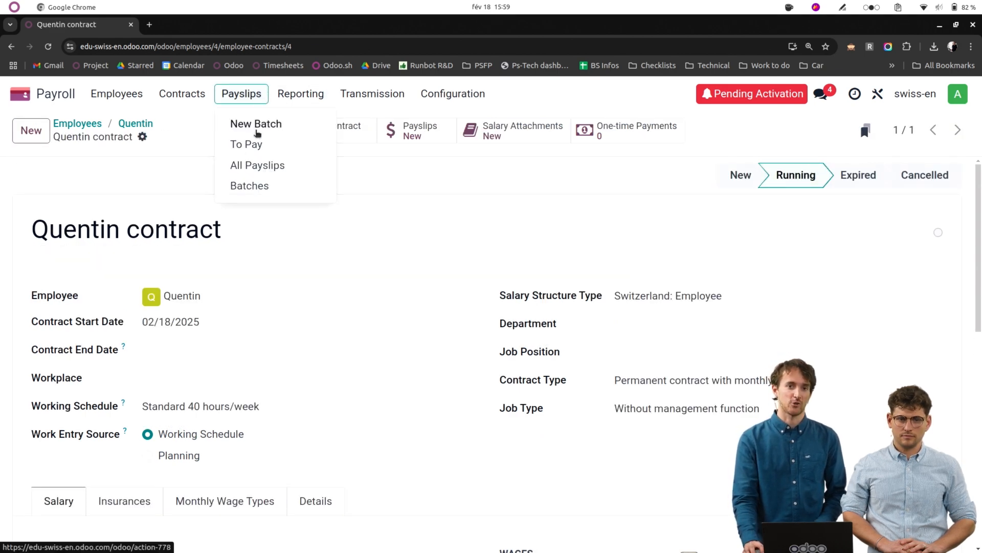
pyautogui.click(258, 134)
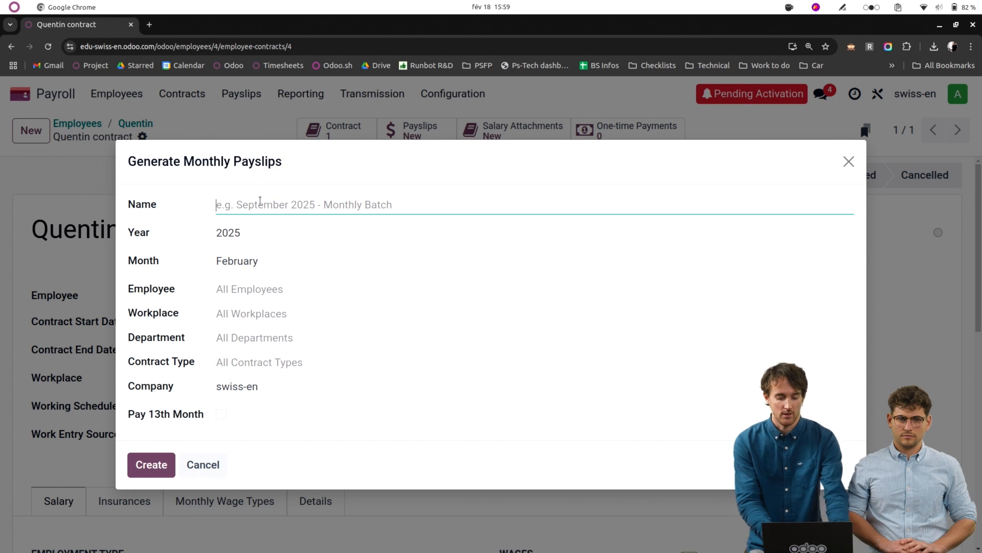
pyautogui.write('march')
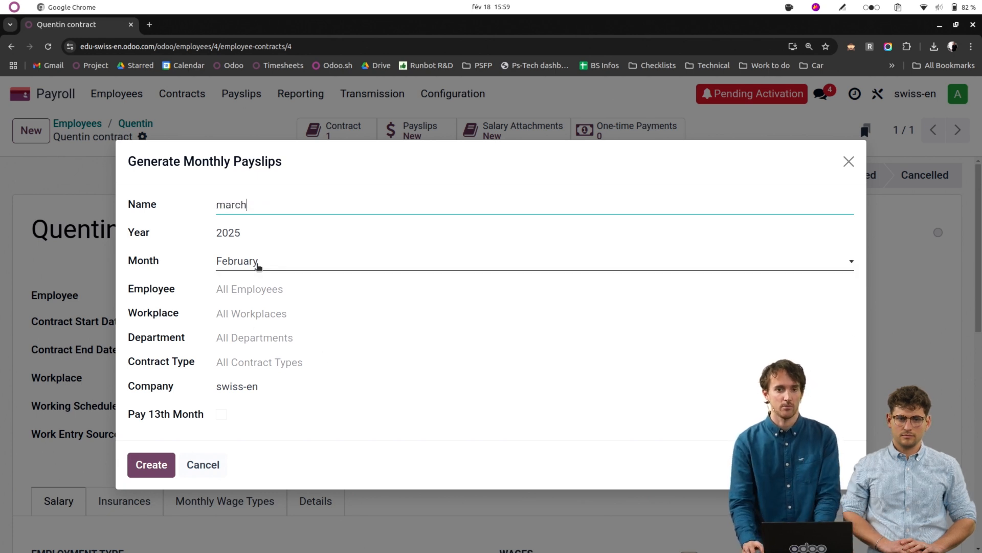
pyautogui.click(258, 266)
pyautogui.click(256, 312)
pyautogui.click(256, 294)
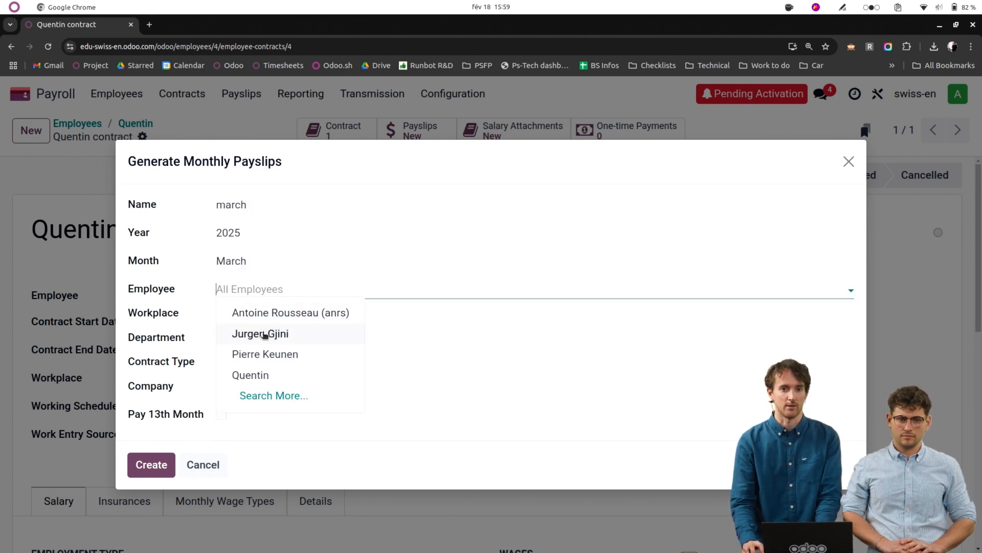
pyautogui.click(261, 375)
pyautogui.click(162, 469)
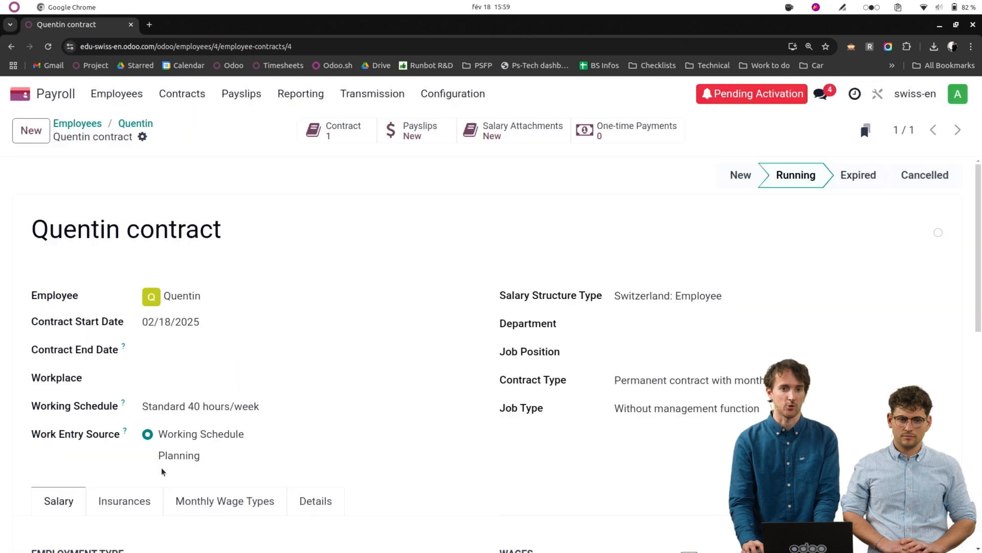
# Open the new employee's payslip from the batch and review its list of missing information.
pyautogui.click(510, 139)
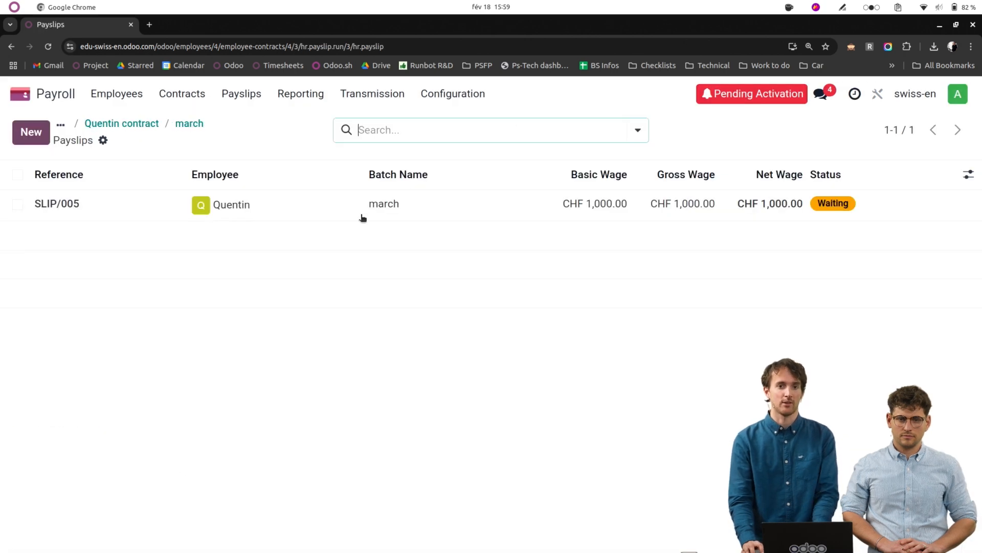
pyautogui.click(311, 221)
pyautogui.scroll(-6, 291, 276)
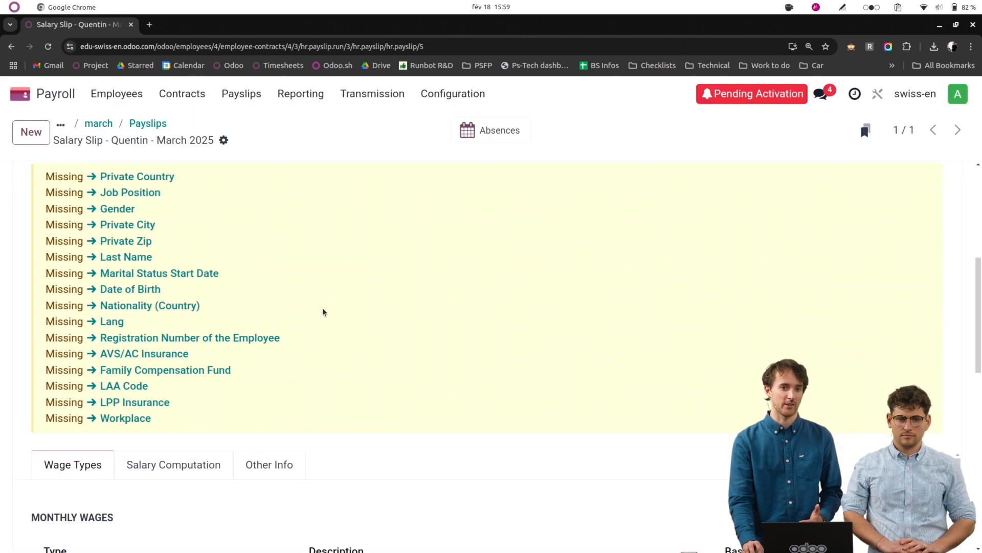
pyautogui.scroll(1, 323, 311)
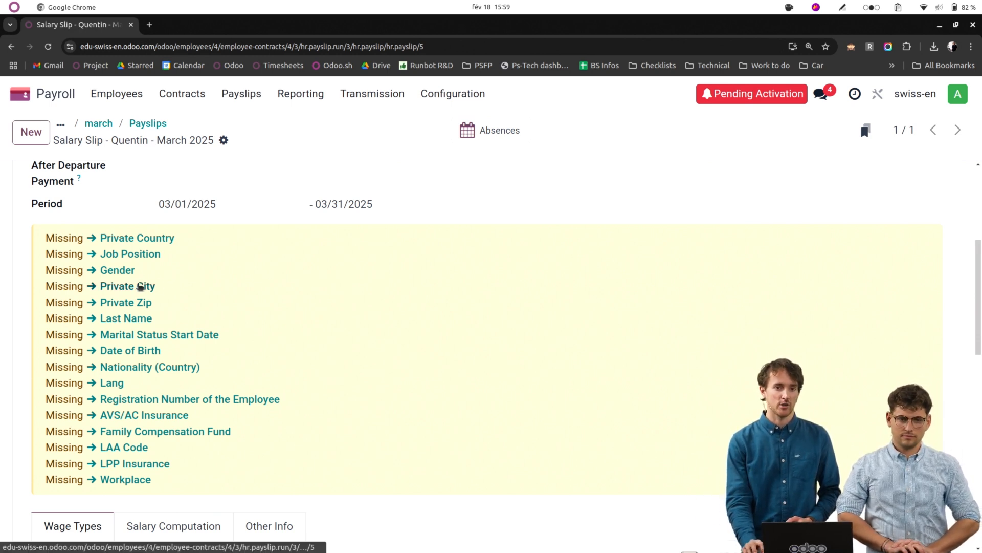
# Follow the missing Private City link to the employee record, check the family details, and return to the payslip.
pyautogui.click(141, 287)
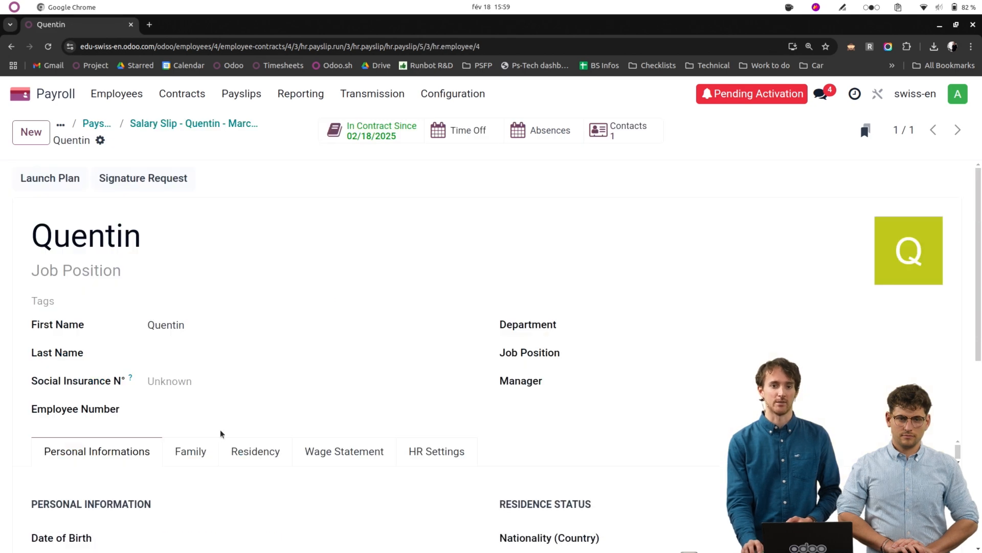
pyautogui.scroll(-2, 214, 449)
pyautogui.click(208, 331)
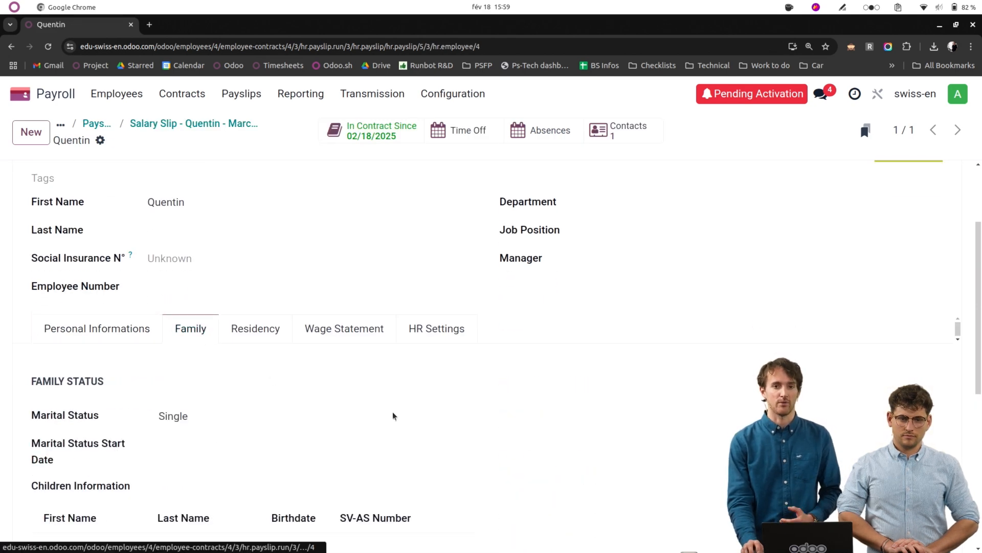
pyautogui.click(163, 124)
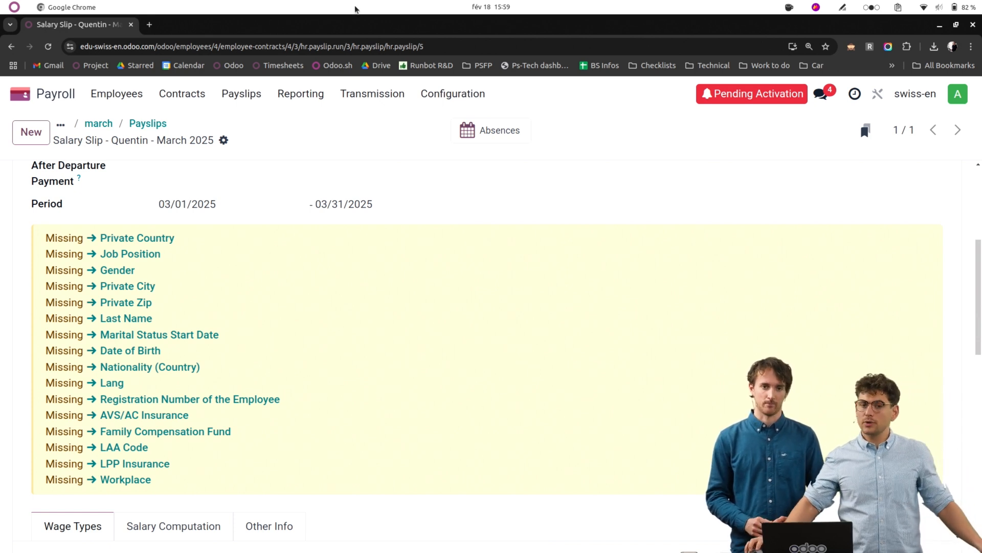
# Open a new source-tax declaration form, look over the monthly and yearly transmission types, and discard the declaration.
pyautogui.click(392, 94)
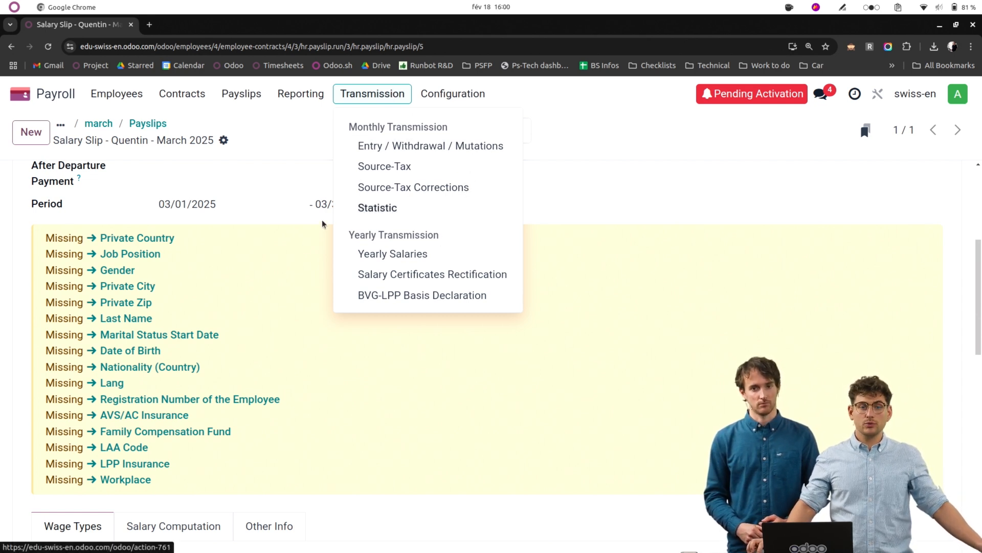
pyautogui.click(392, 169)
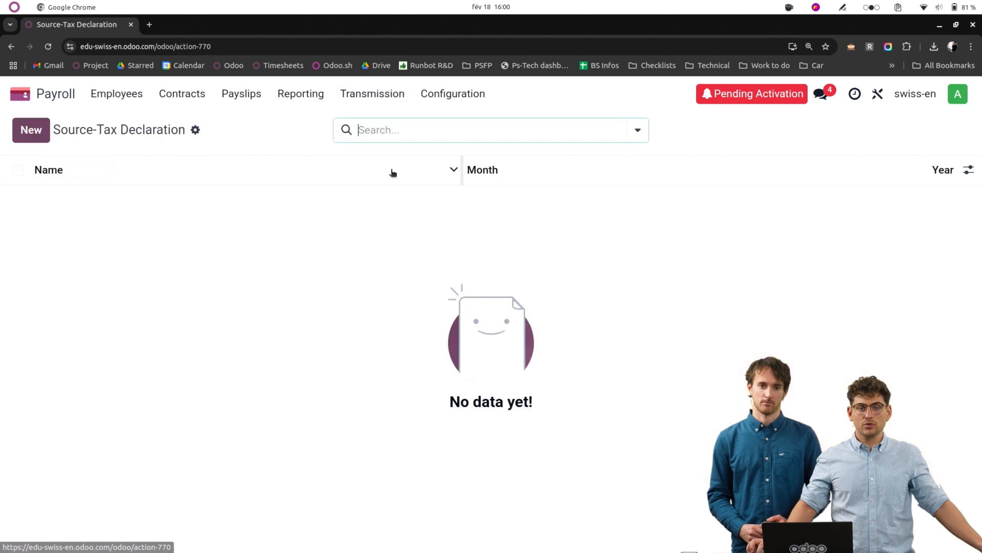
pyautogui.click(38, 138)
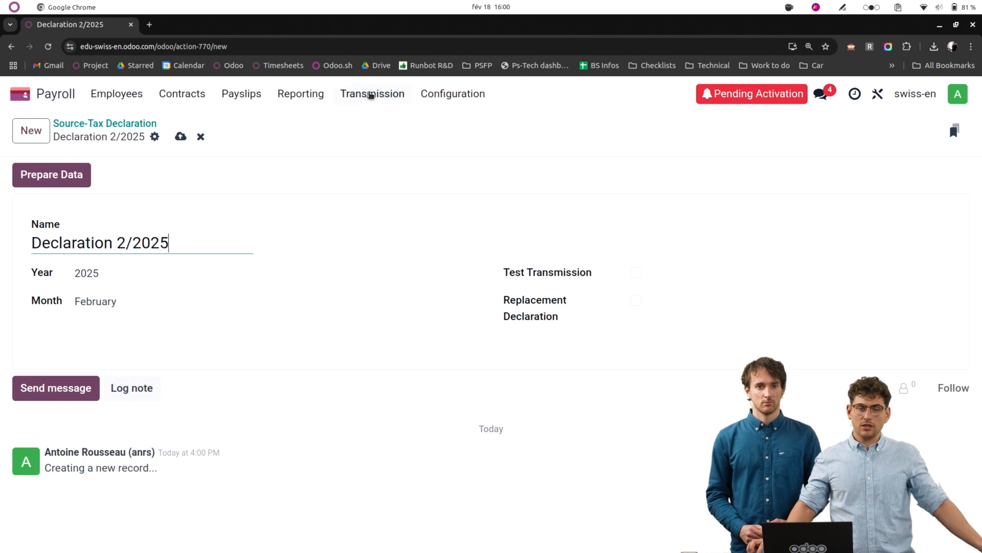
pyautogui.click(372, 94)
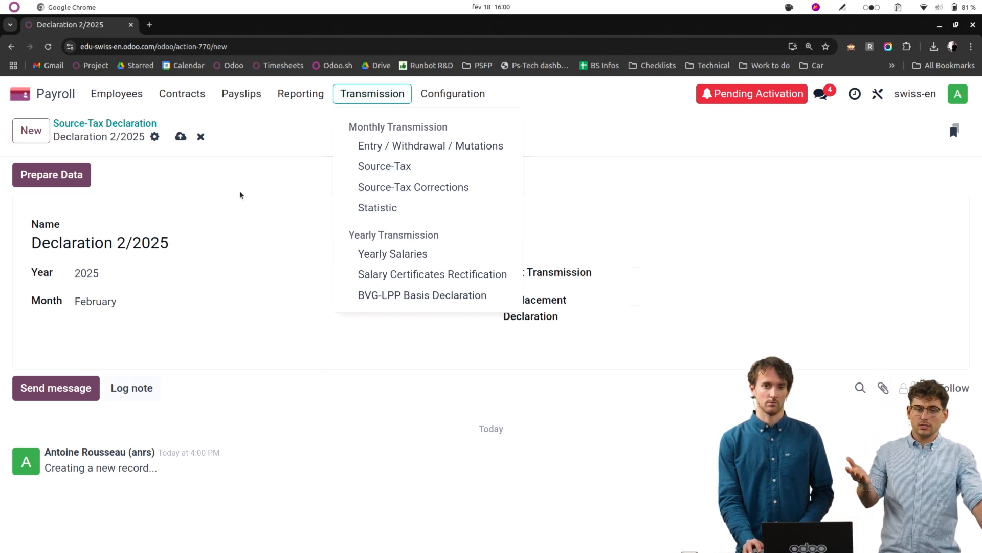
pyautogui.click(246, 142)
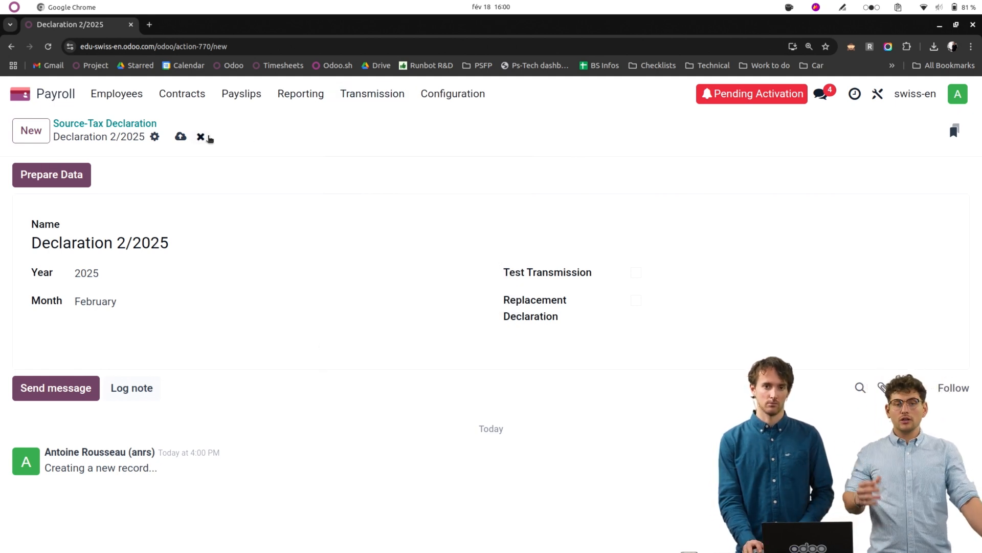
pyautogui.click(202, 136)
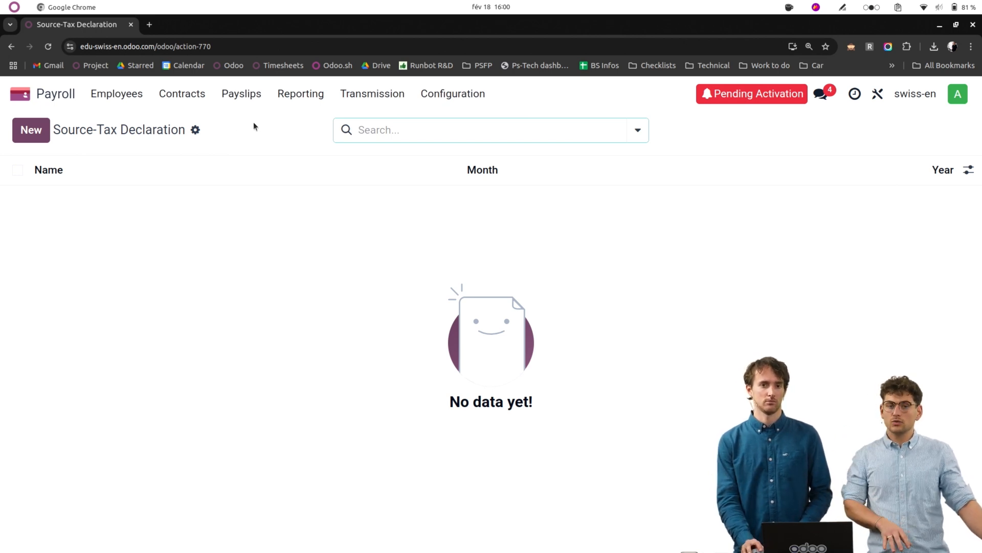
# Open the "March" payslip batch and view the payslips it contains.
pyautogui.click(250, 97)
pyautogui.click(261, 185)
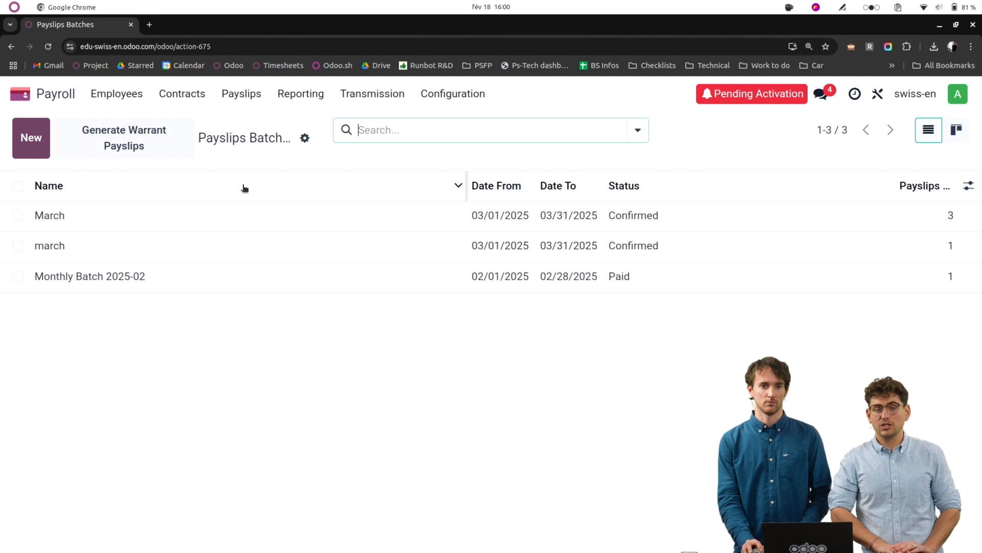
pyautogui.click(237, 214)
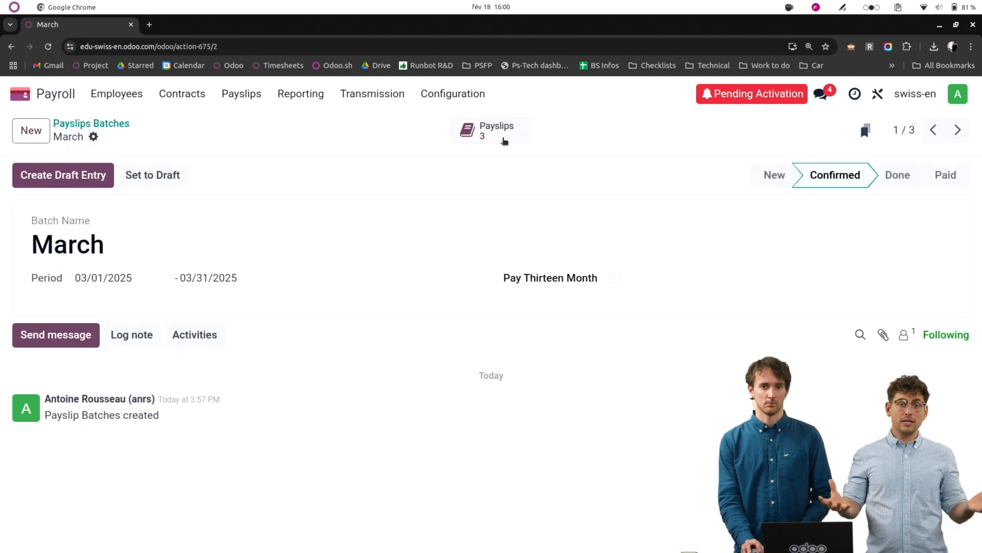
pyautogui.click(499, 135)
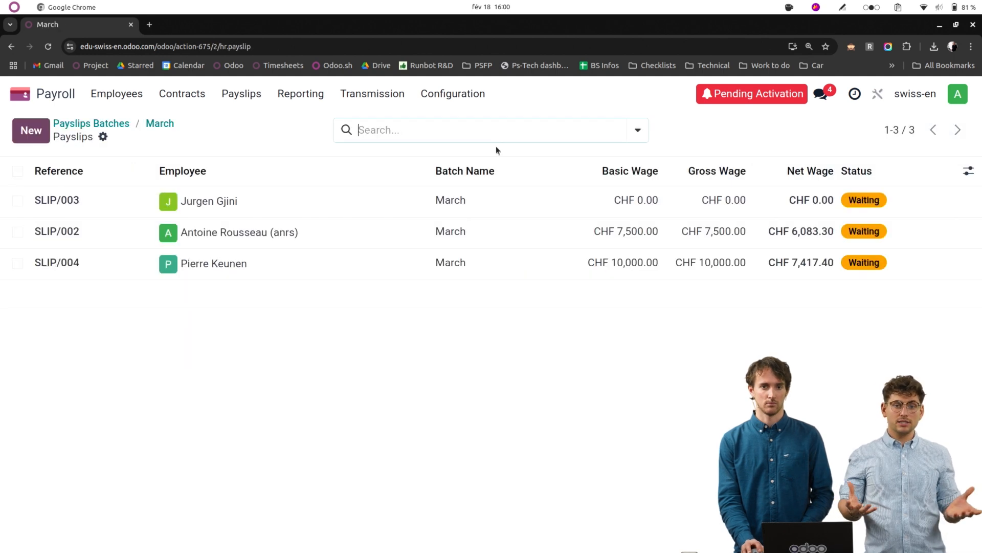
pyautogui.click(346, 244)
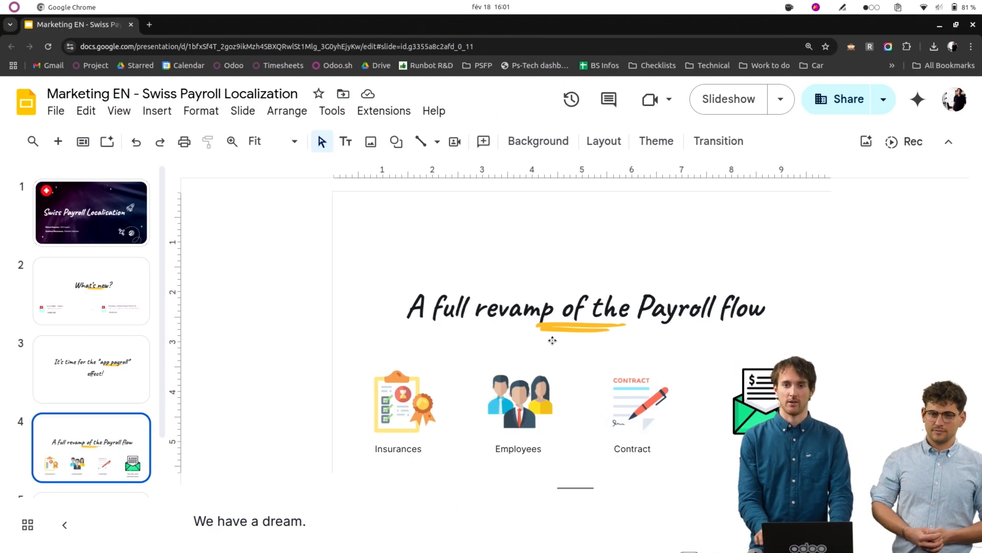
# Present the Swiss Payroll Localization deck in Google Slides and advance to the "How to join the Payroll train?" slide.
pyautogui.click(731, 91)
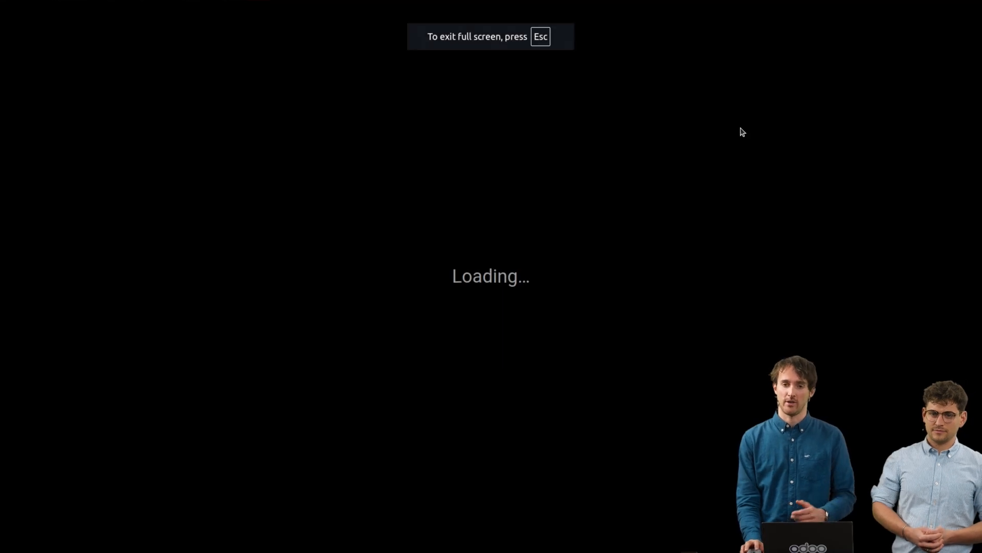
pyautogui.press('Right')
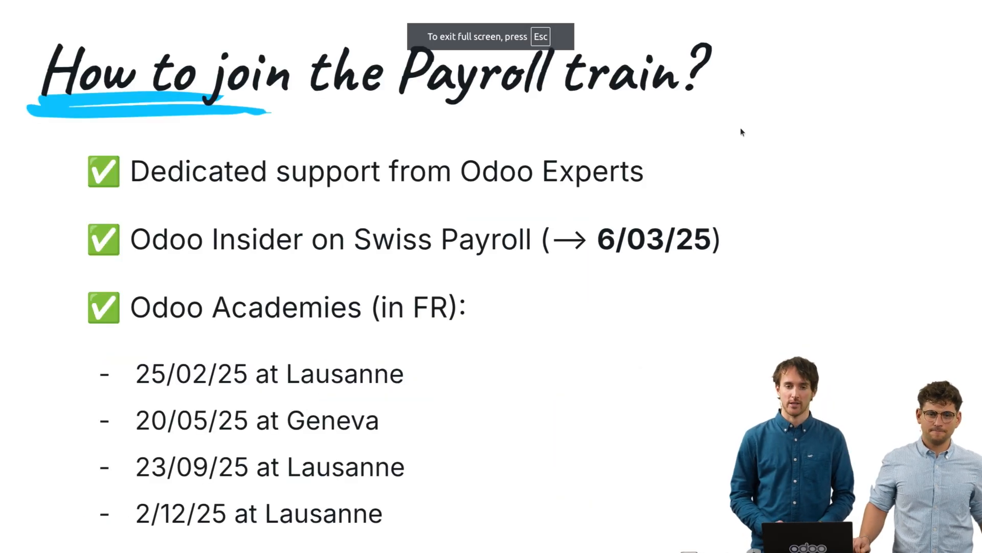